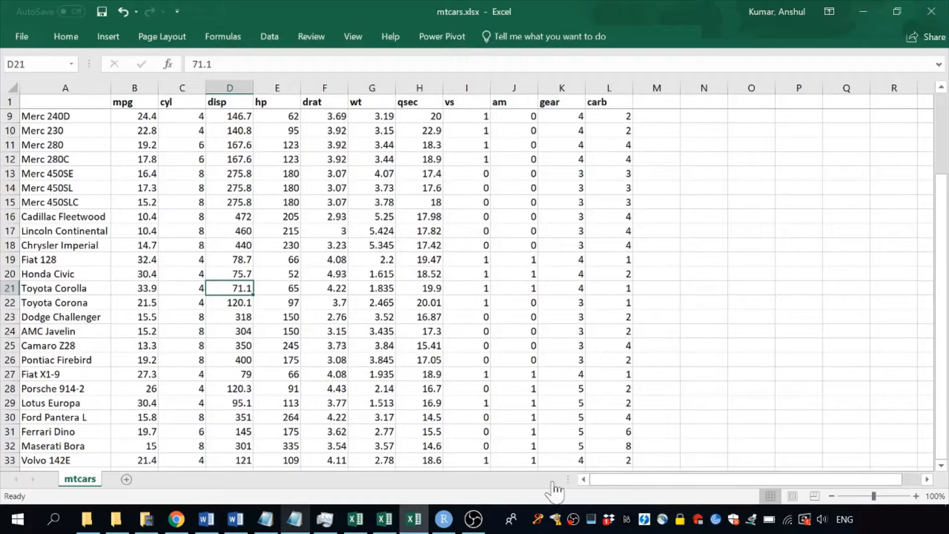
Insert a PivotTable based on the mtcars range B1:L33, placed on a new worksheet.
{"action": "scroll", "coordinate": [279, 434], "scroll_direction": "up", "scroll_amount": 3}
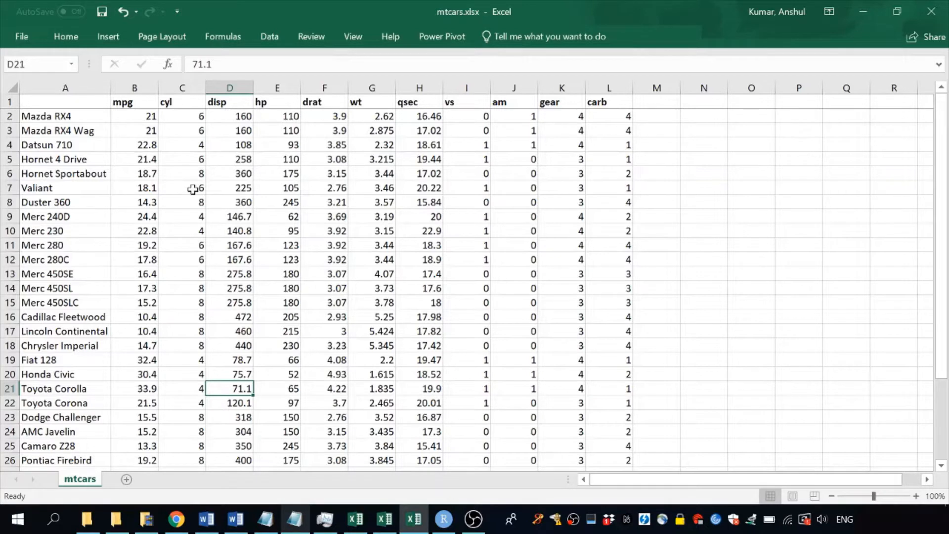
{"action": "left_click", "coordinate": [185, 84]}
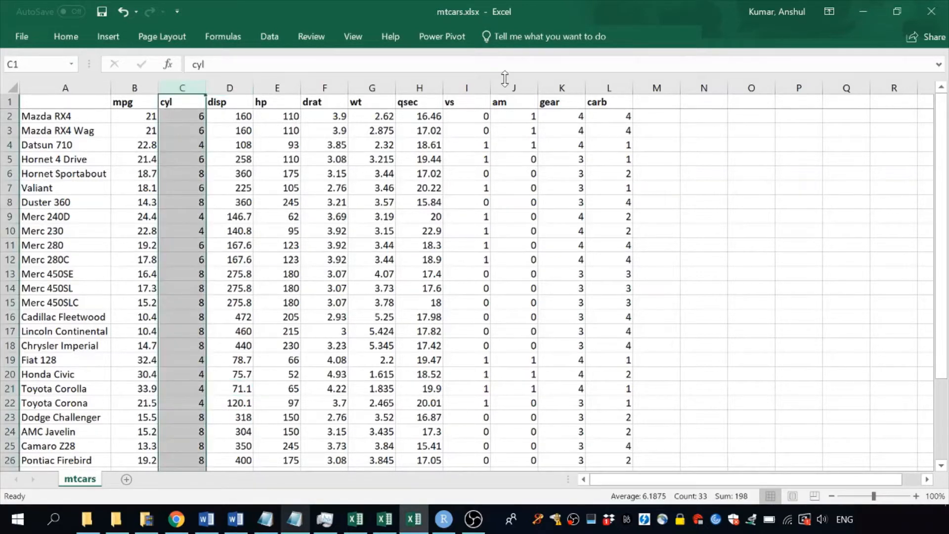
{"action": "left_click", "coordinate": [561, 85]}
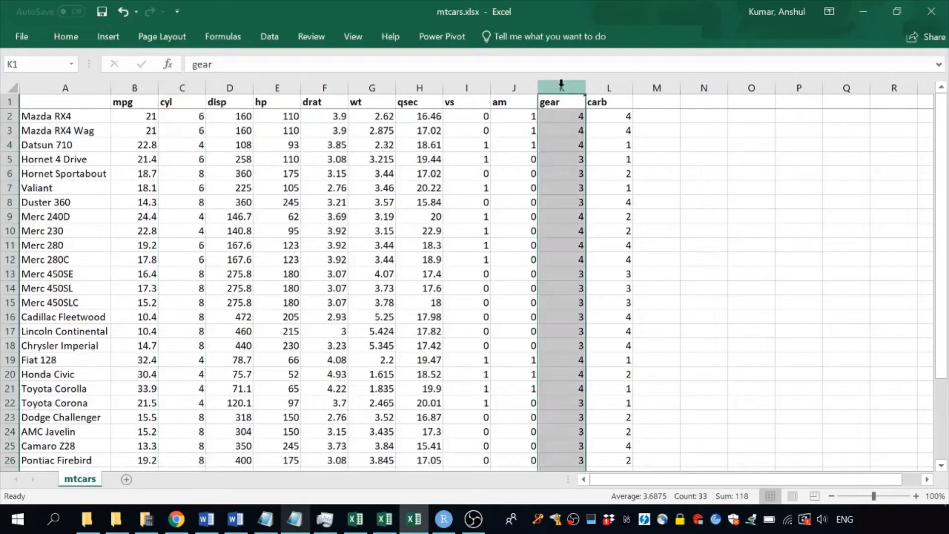
{"action": "left_click", "coordinate": [423, 158]}
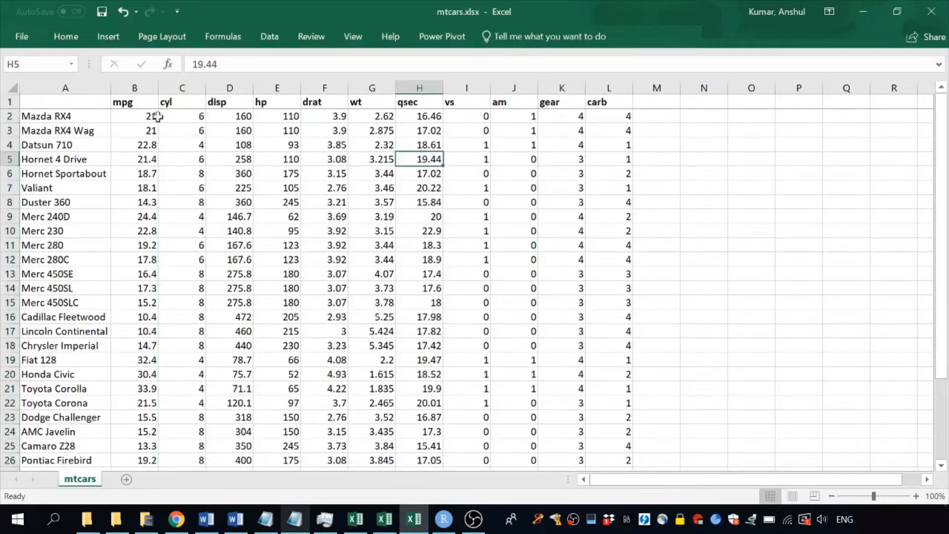
{"action": "left_click", "coordinate": [110, 38]}
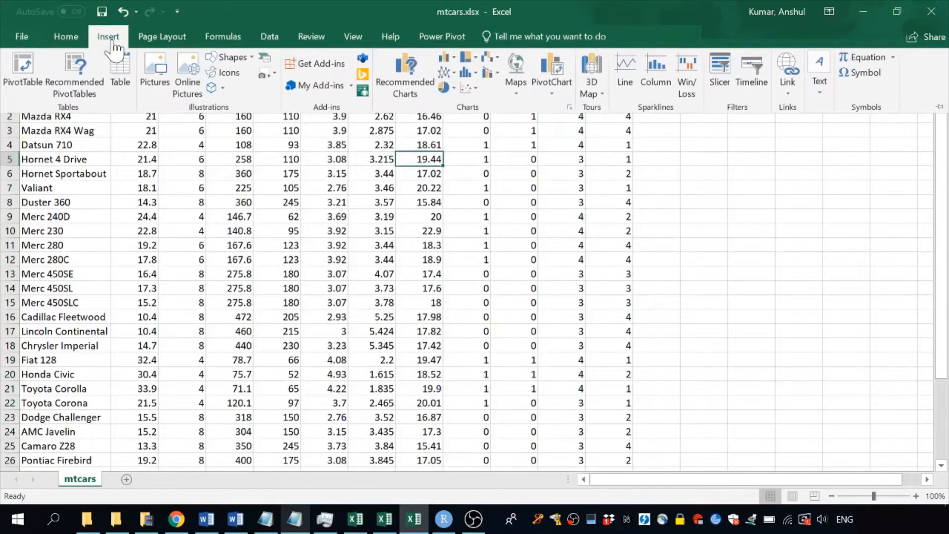
{"action": "left_click", "coordinate": [23, 66]}
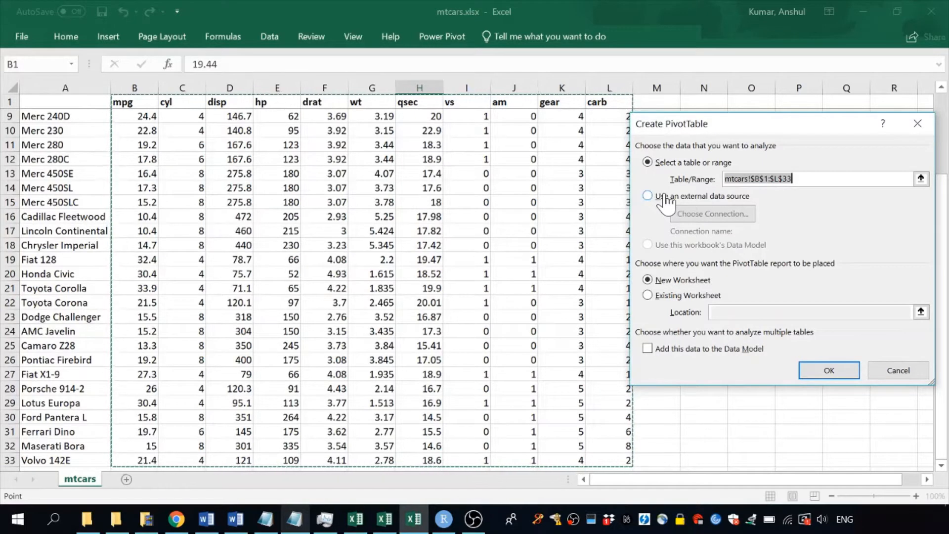
{"action": "left_click_drag", "start_coordinate": [695, 133], "coordinate": [706, 129]}
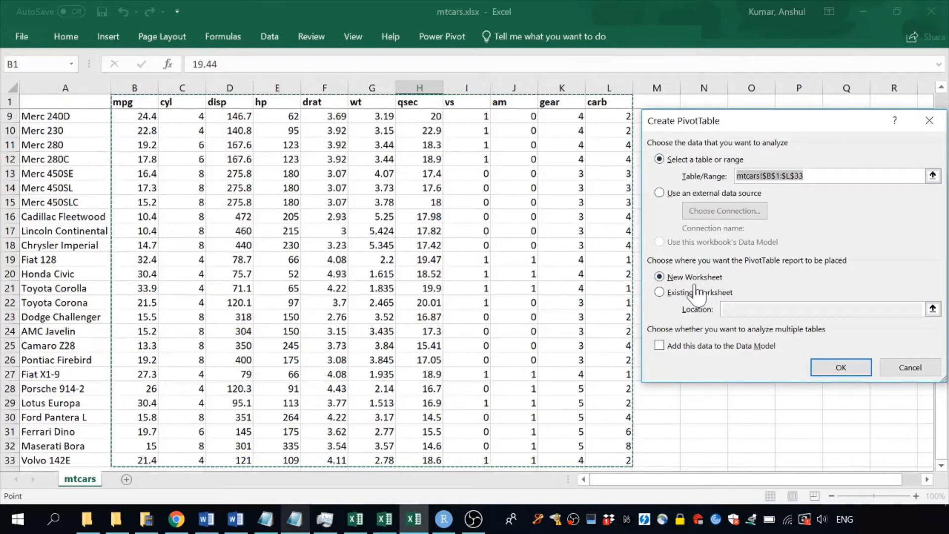
{"action": "left_click", "coordinate": [841, 368]}
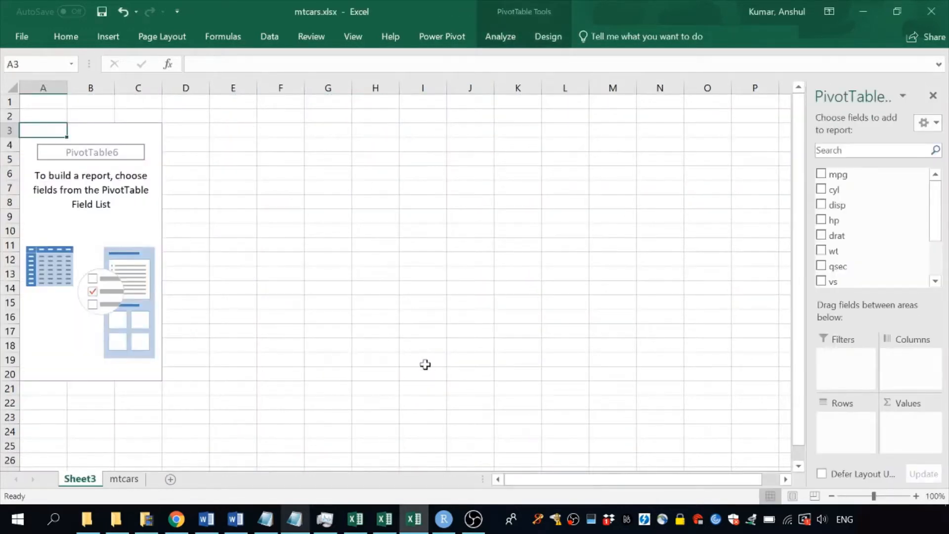
Rename the new PivotTable worksheet as "pivot table".
{"action": "right_click", "coordinate": [80, 480]}
{"action": "left_click", "coordinate": [141, 341]}
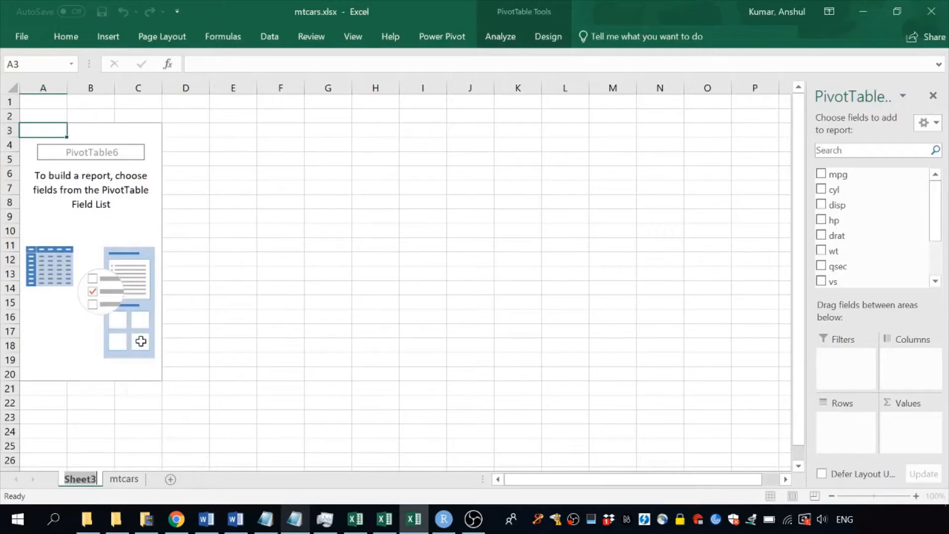
{"action": "type", "text": "pivo"}
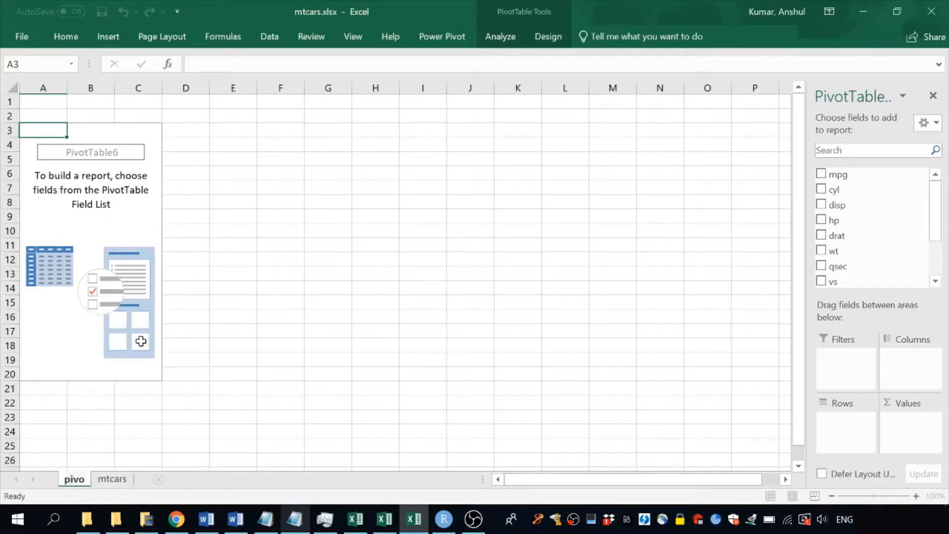
{"action": "type", "text": "t table"}
{"action": "key", "text": "Return"}
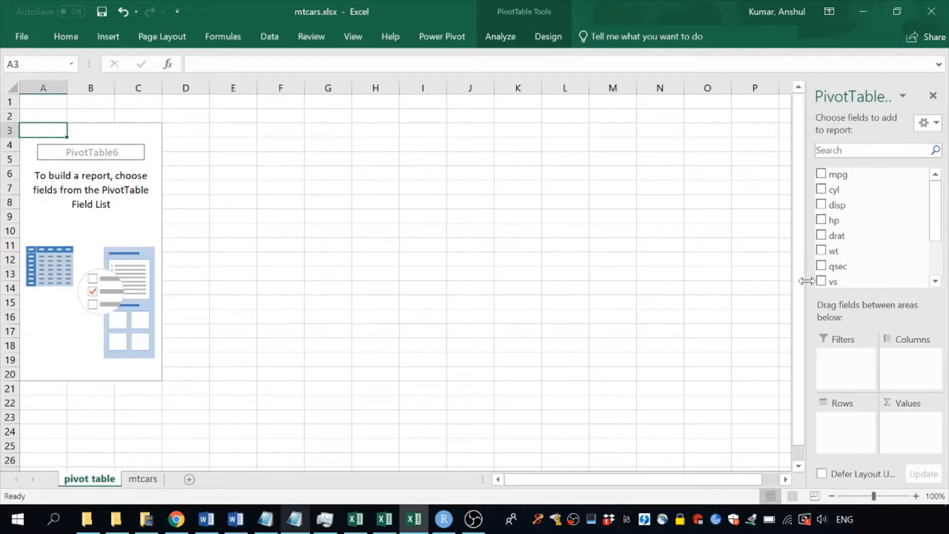
Widen the field list and add cyl to the PivotTable both as a value and as the row field.
{"action": "left_click_drag", "start_coordinate": [807, 281], "coordinate": [671, 287]}
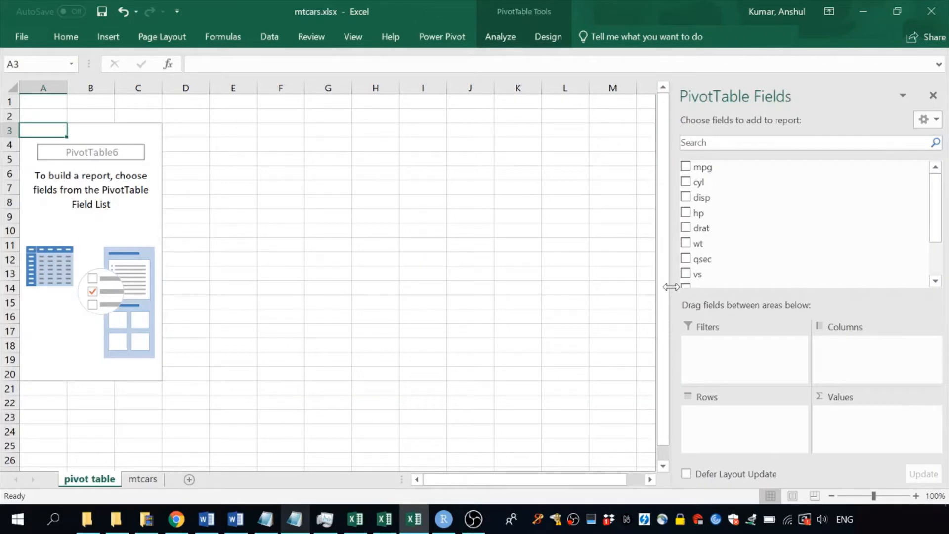
{"action": "left_click", "coordinate": [686, 183]}
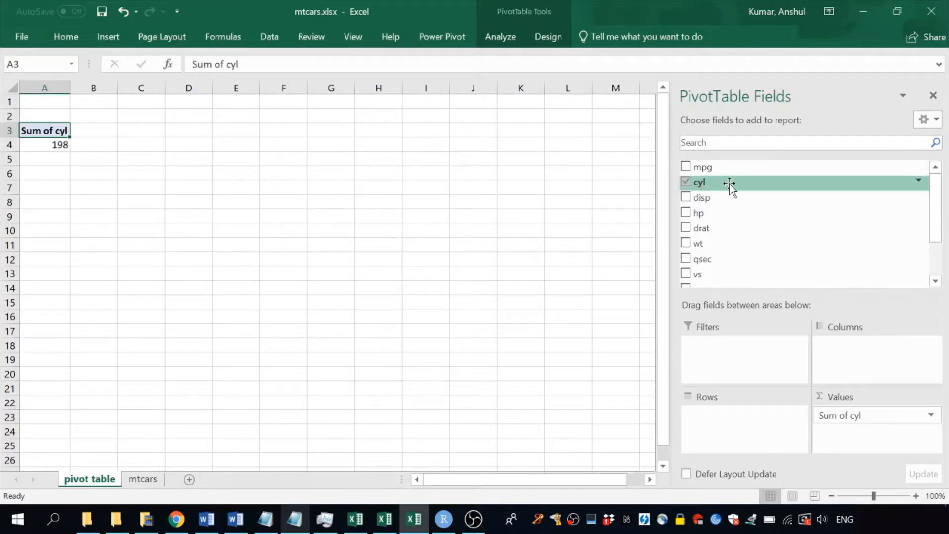
{"action": "left_click_drag", "start_coordinate": [727, 184], "coordinate": [719, 423]}
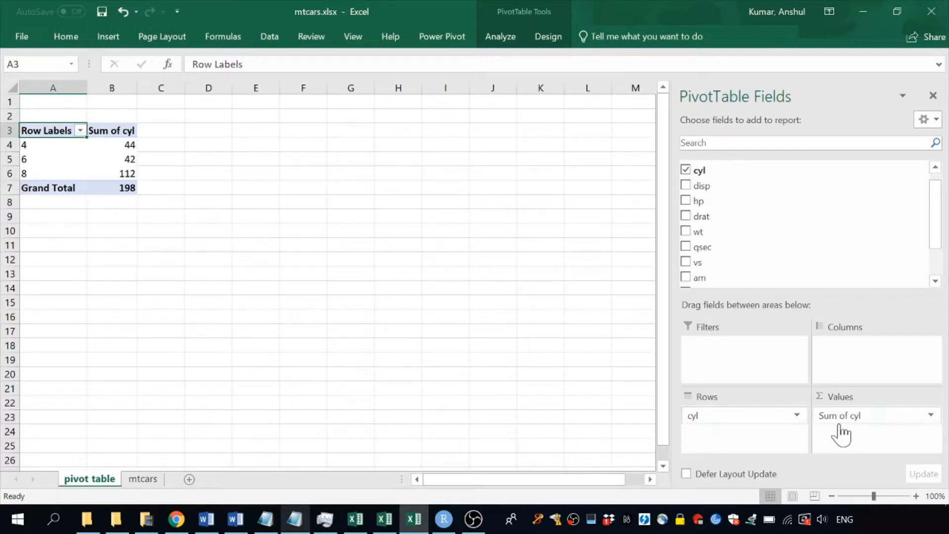
Summarize the cyl value field by Count and check the count for each cylinder group.
{"action": "left_click", "coordinate": [930, 416]}
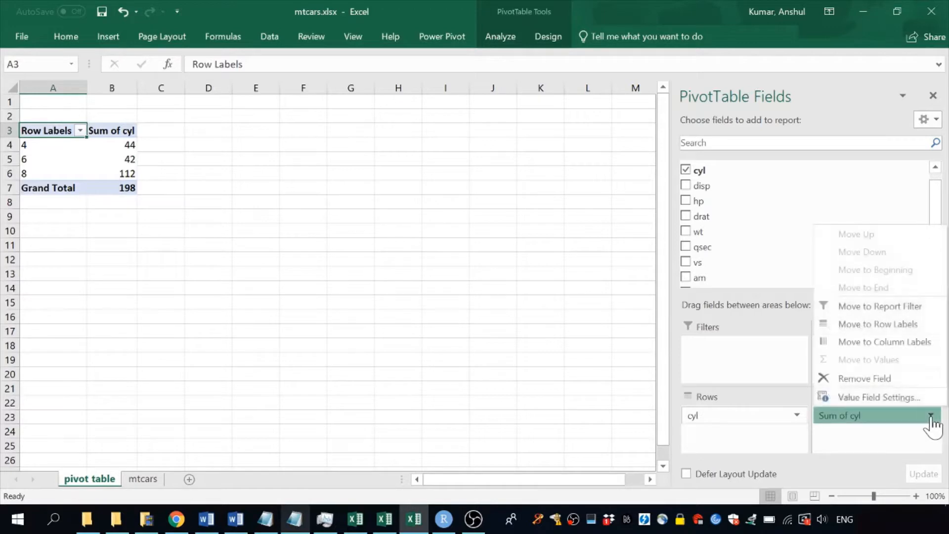
{"action": "left_click", "coordinate": [896, 404]}
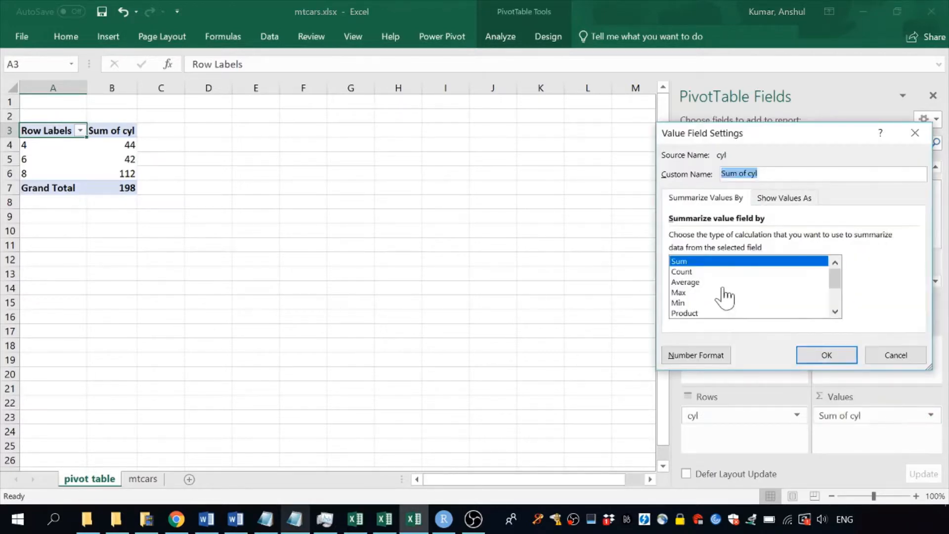
{"action": "left_click", "coordinate": [715, 272]}
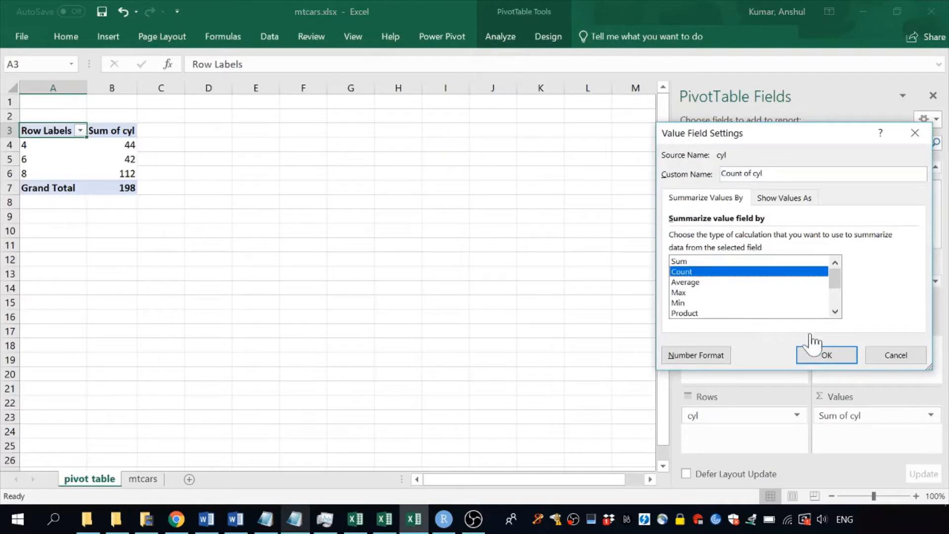
{"action": "left_click", "coordinate": [826, 355]}
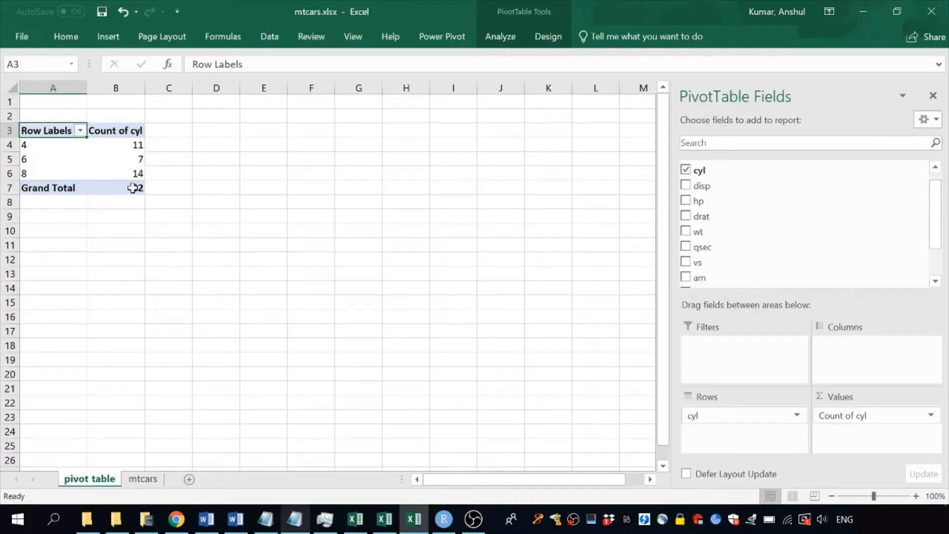
{"action": "left_click", "coordinate": [137, 144]}
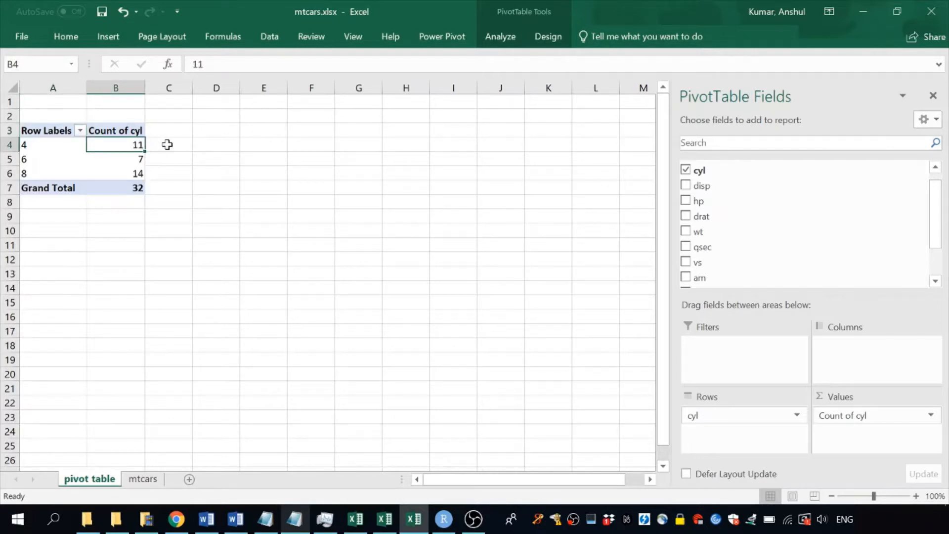
{"action": "key", "text": "Down"}
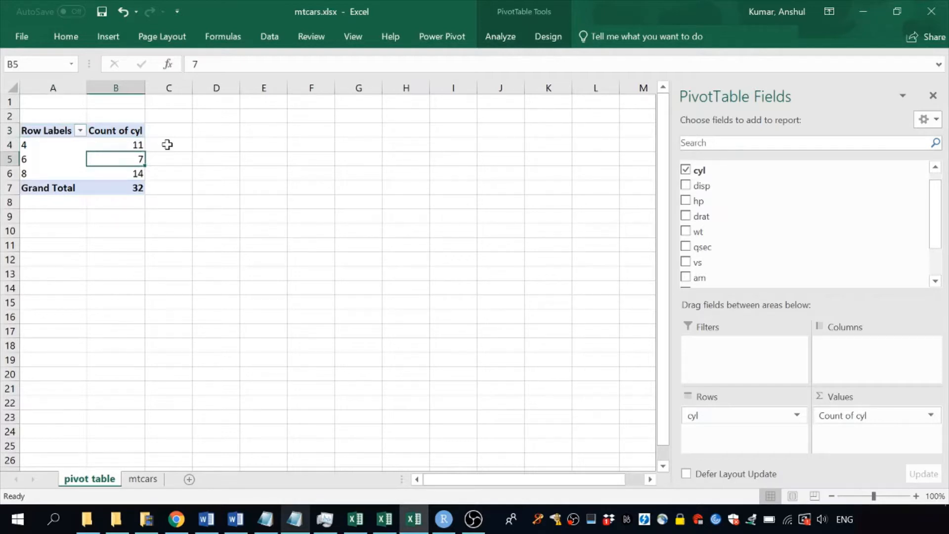
{"action": "key", "text": "Down"}
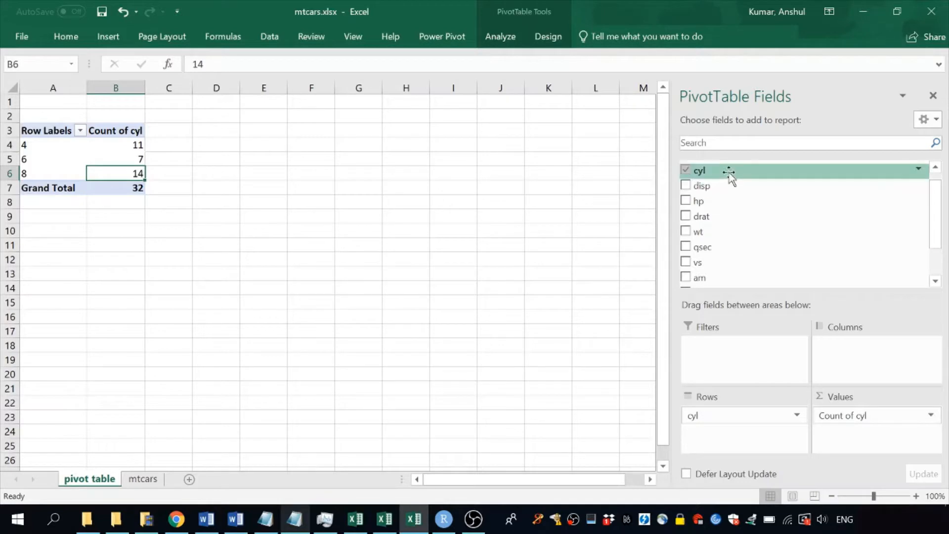
Add cyl as a second value field summarized by Count and shown as a percentage of the total, and inspect the percentages.
{"action": "left_click_drag", "start_coordinate": [729, 173], "coordinate": [847, 439]}
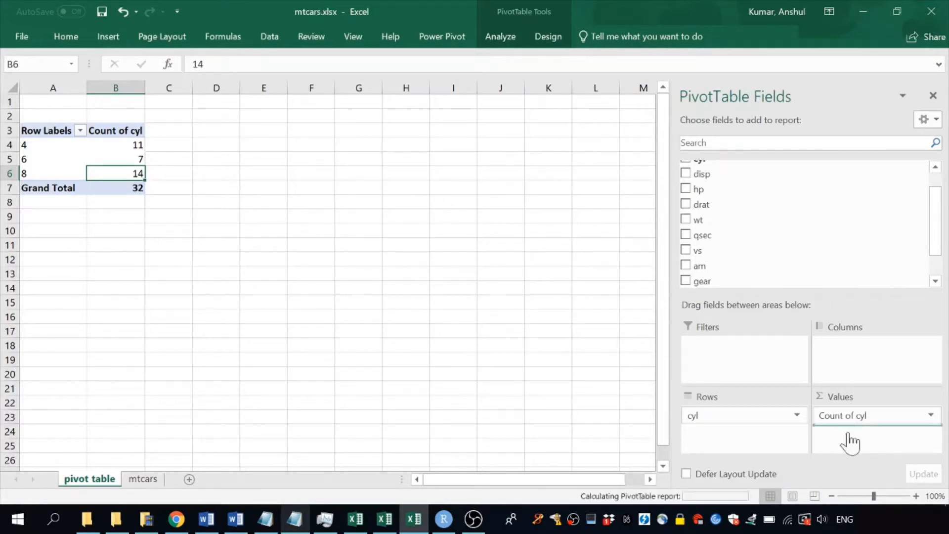
{"action": "left_click", "coordinate": [931, 434]}
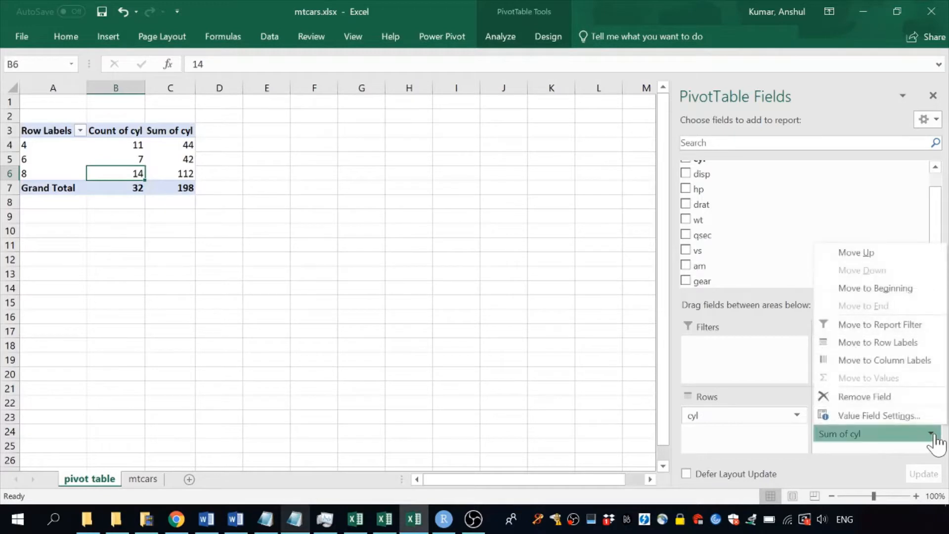
{"action": "left_click", "coordinate": [910, 418]}
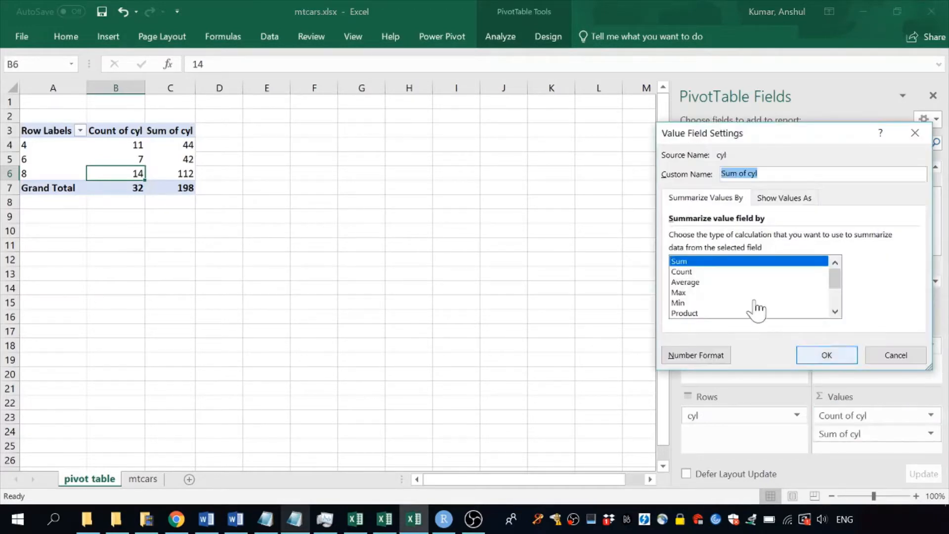
{"action": "left_click", "coordinate": [710, 272]}
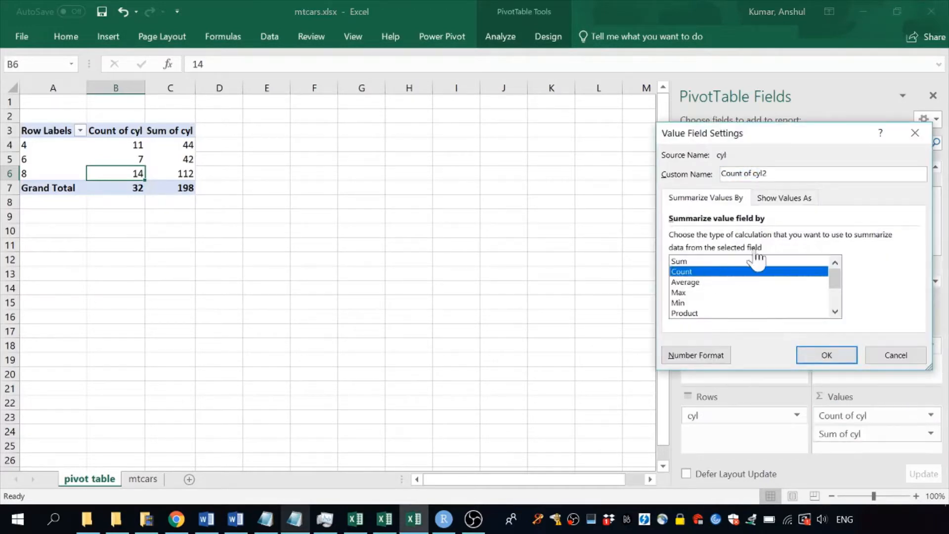
{"action": "left_click", "coordinate": [805, 210]}
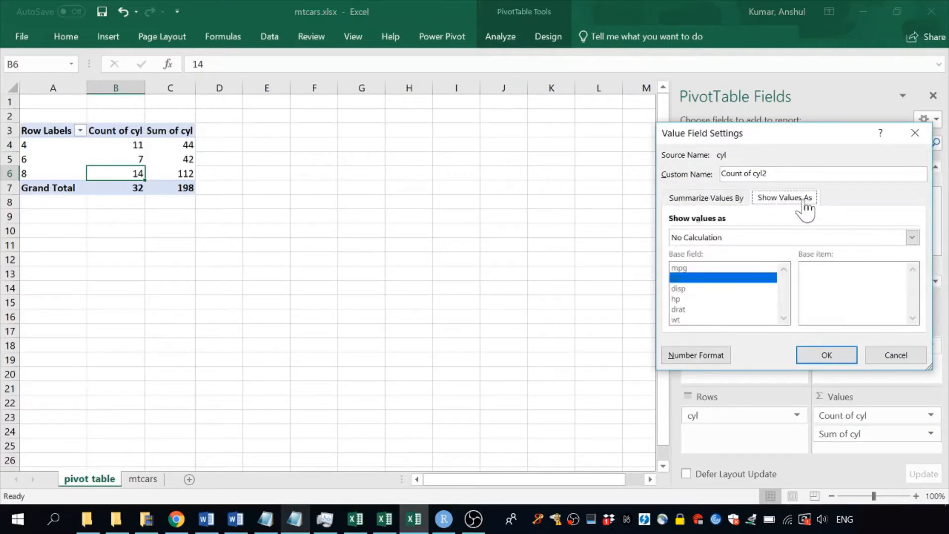
{"action": "left_click", "coordinate": [911, 238]}
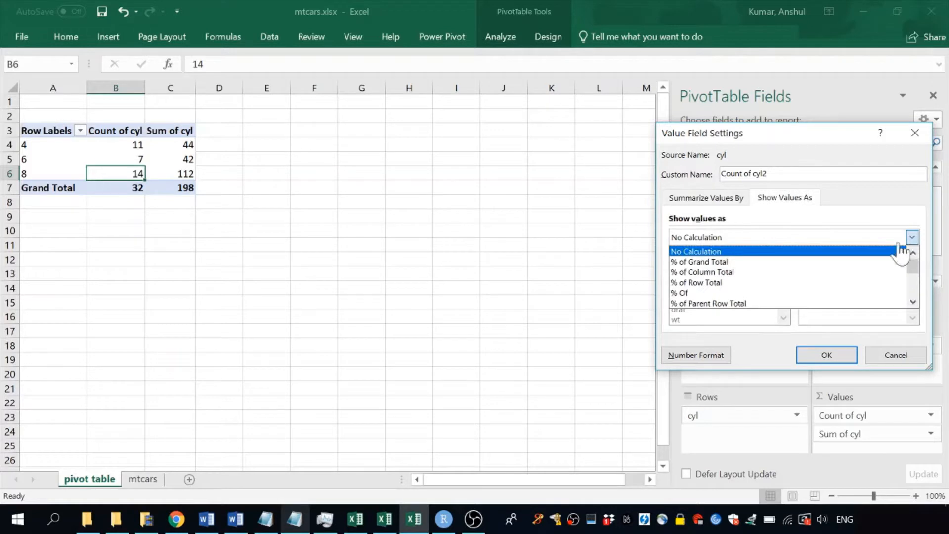
{"action": "left_click", "coordinate": [847, 267]}
{"action": "left_click", "coordinate": [833, 359]}
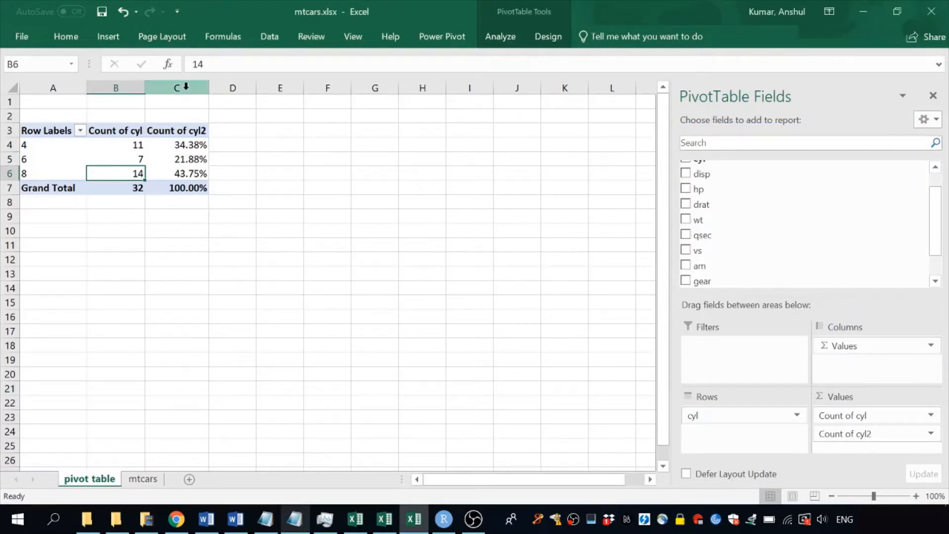
{"action": "left_click", "coordinate": [185, 87]}
{"action": "left_click", "coordinate": [242, 171]}
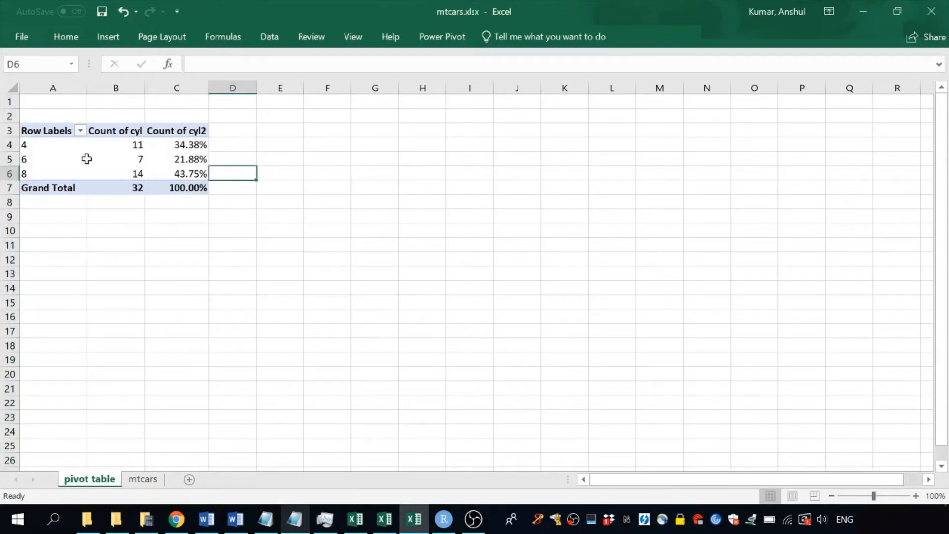
{"action": "left_click", "coordinate": [123, 158]}
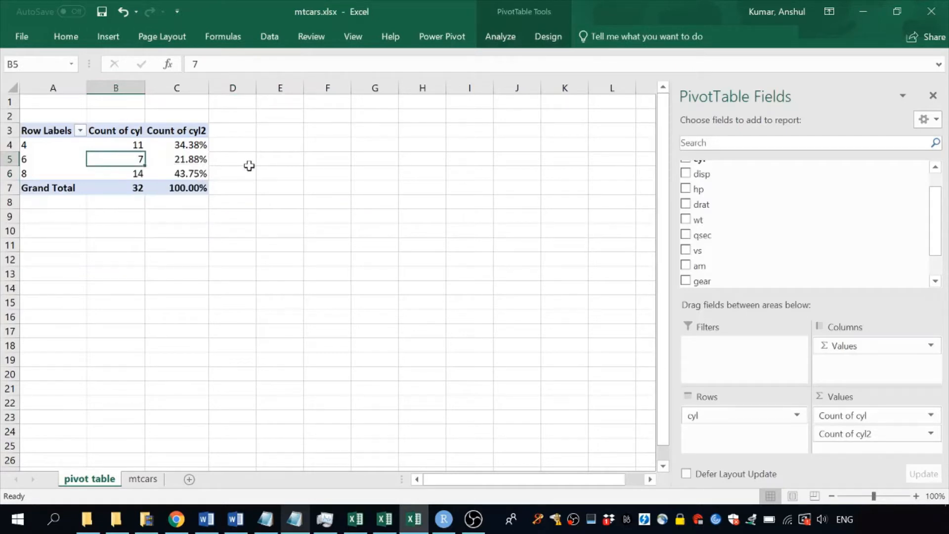
{"action": "left_click", "coordinate": [192, 159]}
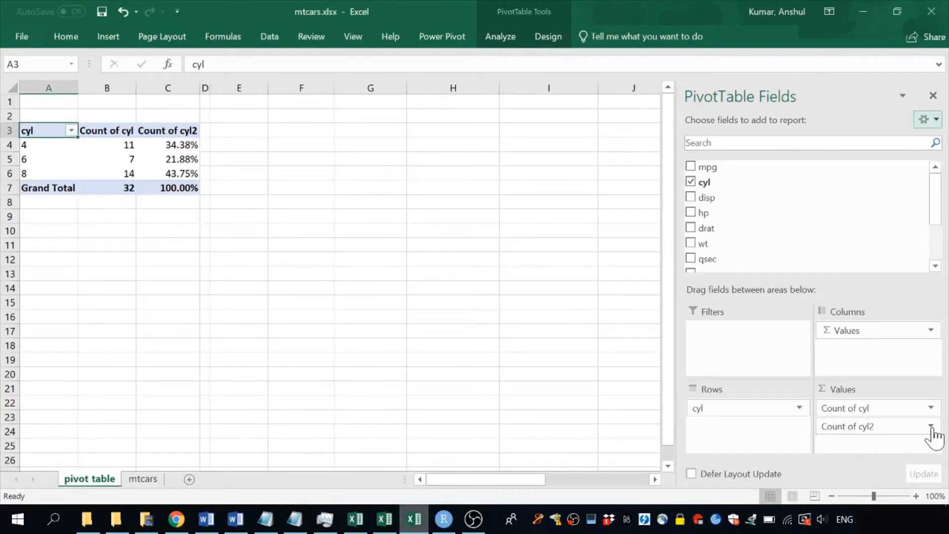
Remove the Count of cyl2 percentage field from the values and add gear as the PivotTable's column field.
{"action": "left_click", "coordinate": [931, 427]}
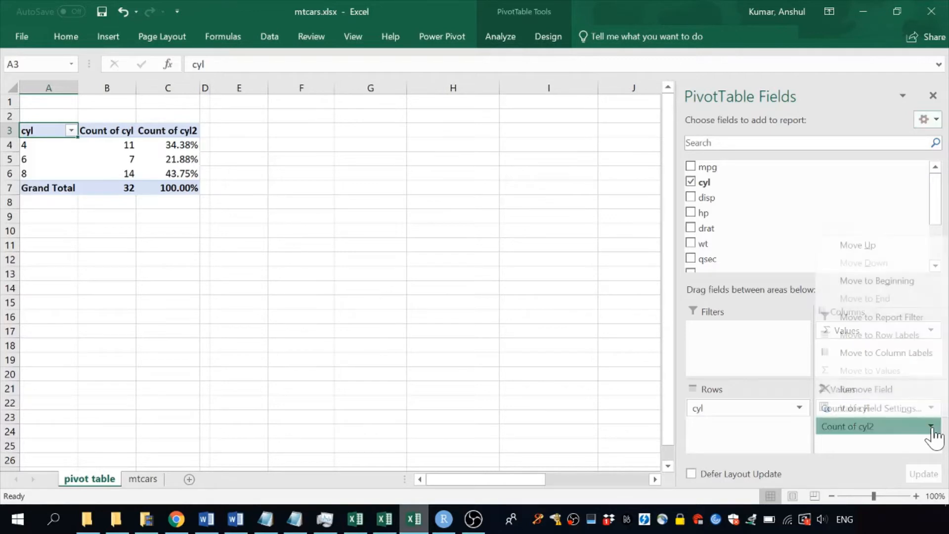
{"action": "left_click", "coordinate": [900, 402]}
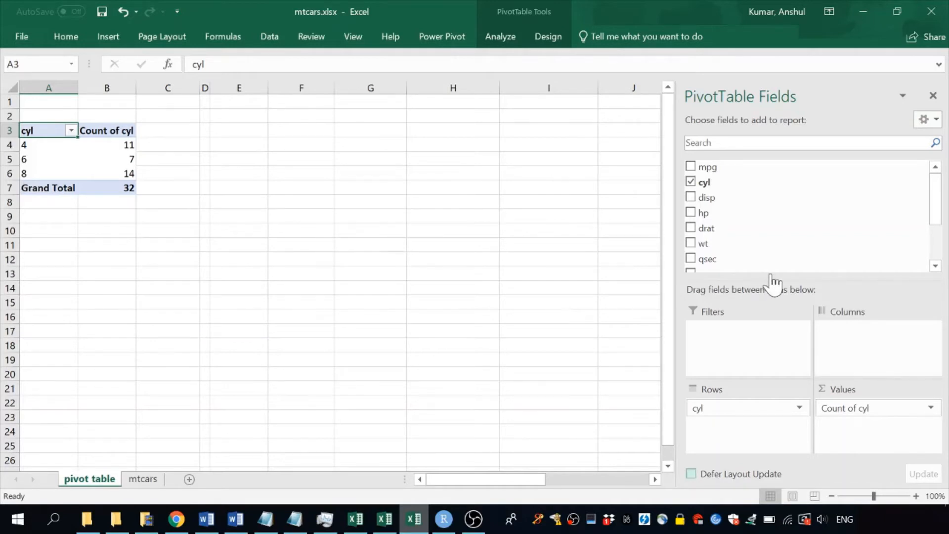
{"action": "left_click", "coordinate": [938, 248]}
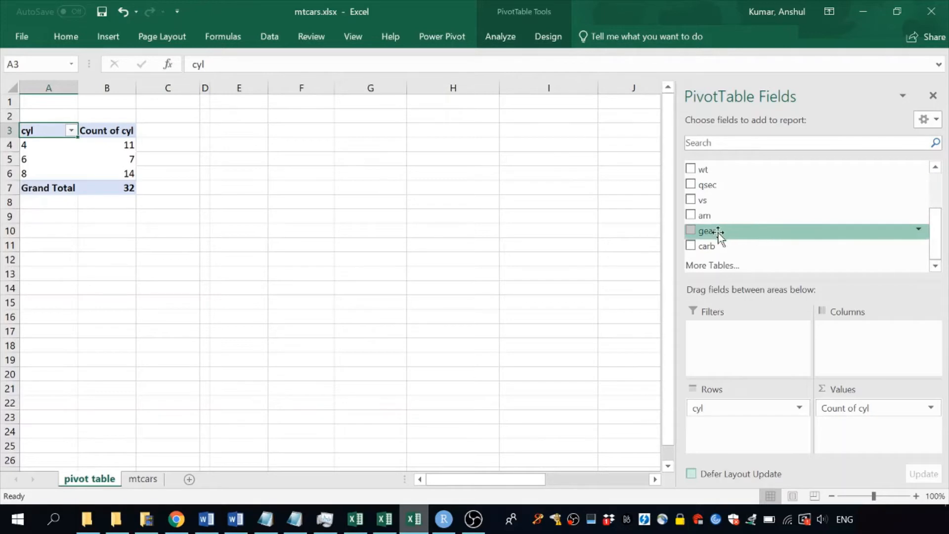
{"action": "left_click_drag", "start_coordinate": [720, 233], "coordinate": [845, 338]}
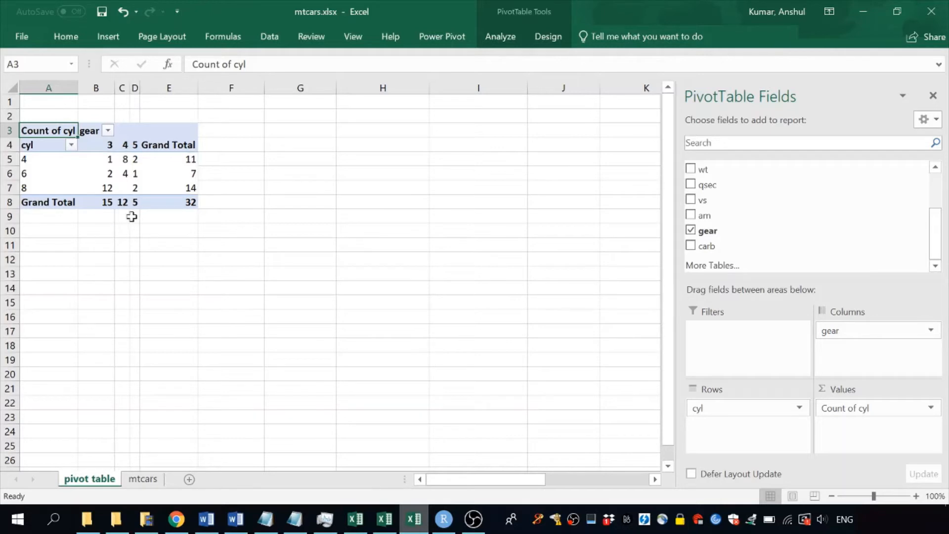
Check the four-gear counts for 4 and 8 cylinders, and replace the Count of cyl value field with gear.
{"action": "left_click", "coordinate": [125, 159]}
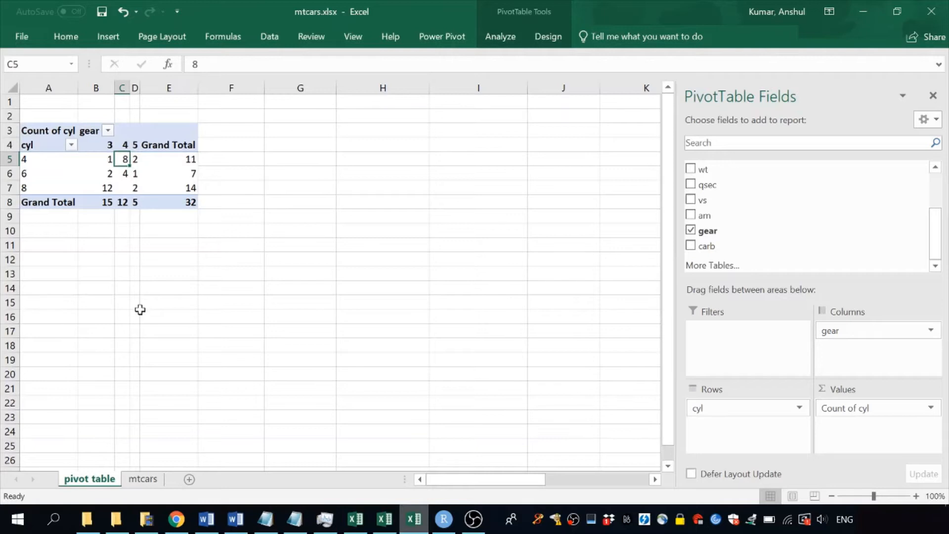
{"action": "left_click", "coordinate": [121, 188]}
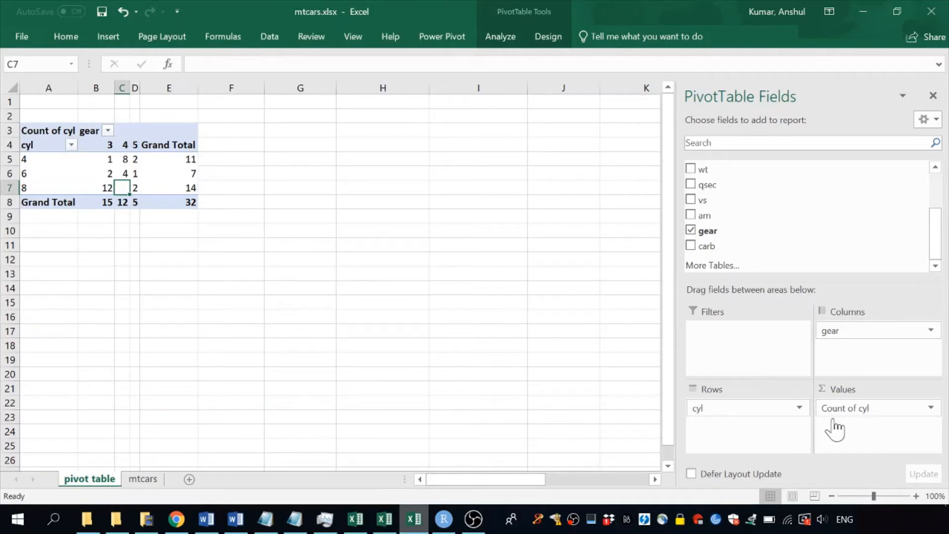
{"action": "left_click", "coordinate": [929, 410]}
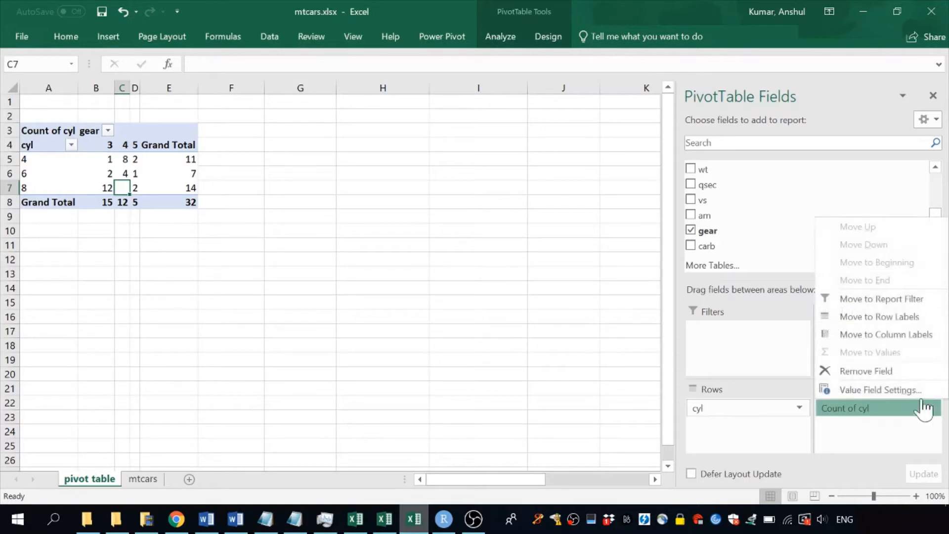
{"action": "left_click", "coordinate": [901, 372]}
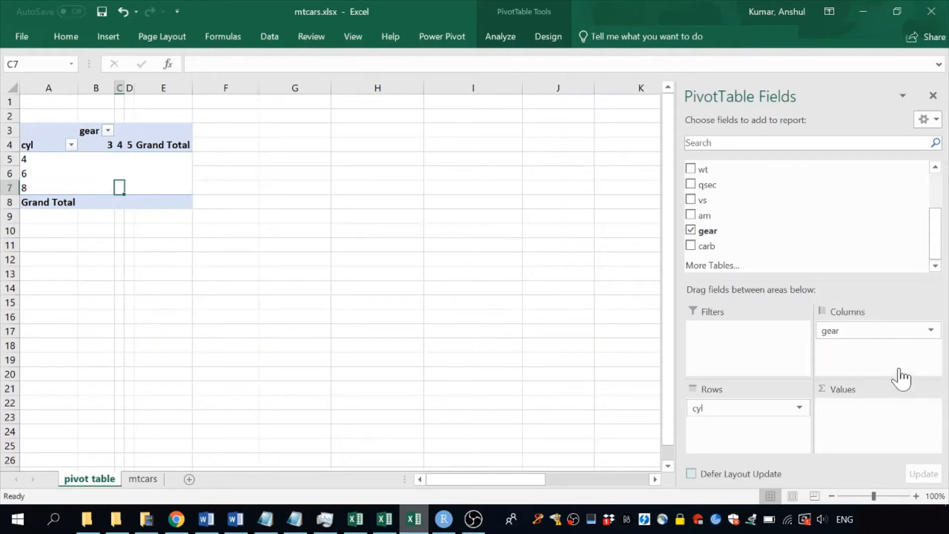
{"action": "left_click_drag", "start_coordinate": [745, 235], "coordinate": [858, 415]}
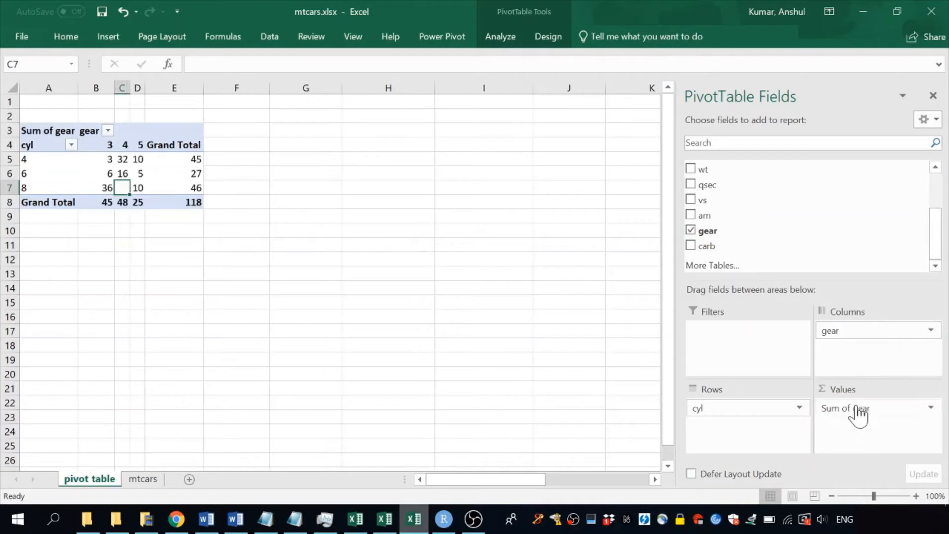
Summarize the gear value field by Count instead of Sum.
{"action": "left_click", "coordinate": [931, 408]}
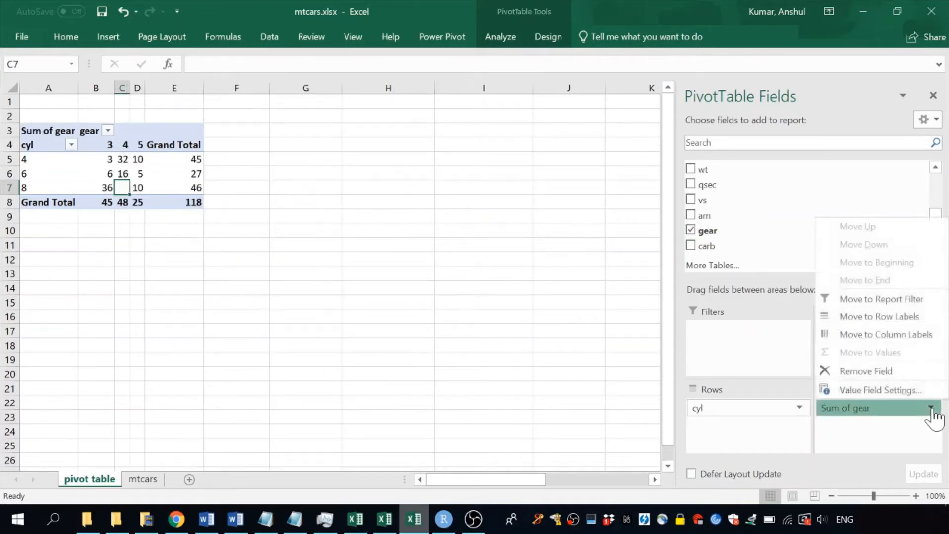
{"action": "left_click", "coordinate": [888, 390]}
{"action": "left_click", "coordinate": [719, 272]}
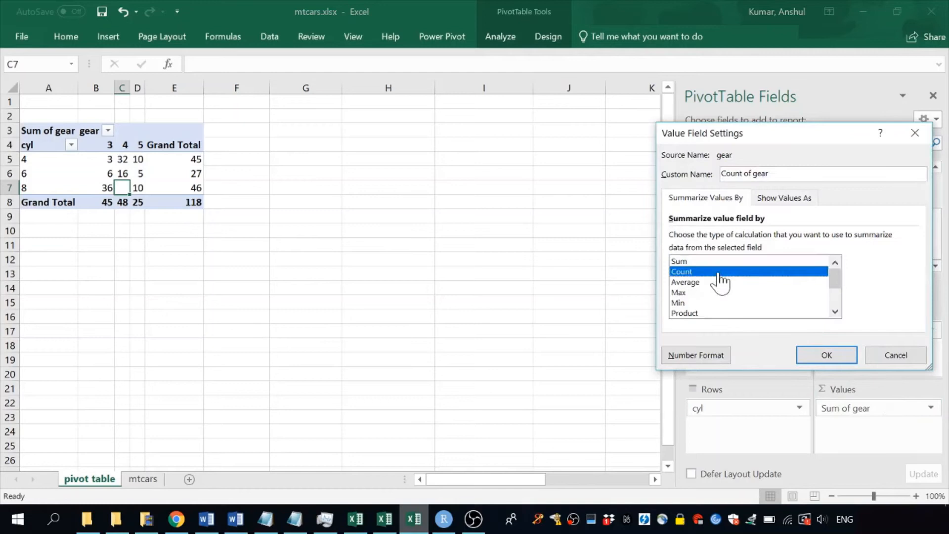
{"action": "left_click", "coordinate": [827, 356]}
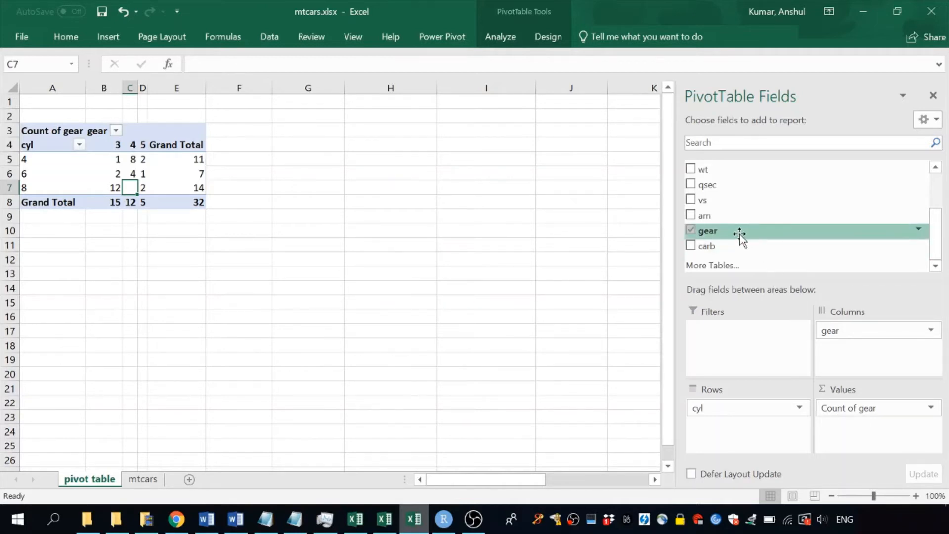
Add gear as a second value field summarized by Count and shown as % of Column Total.
{"action": "left_click_drag", "start_coordinate": [740, 234], "coordinate": [850, 427]}
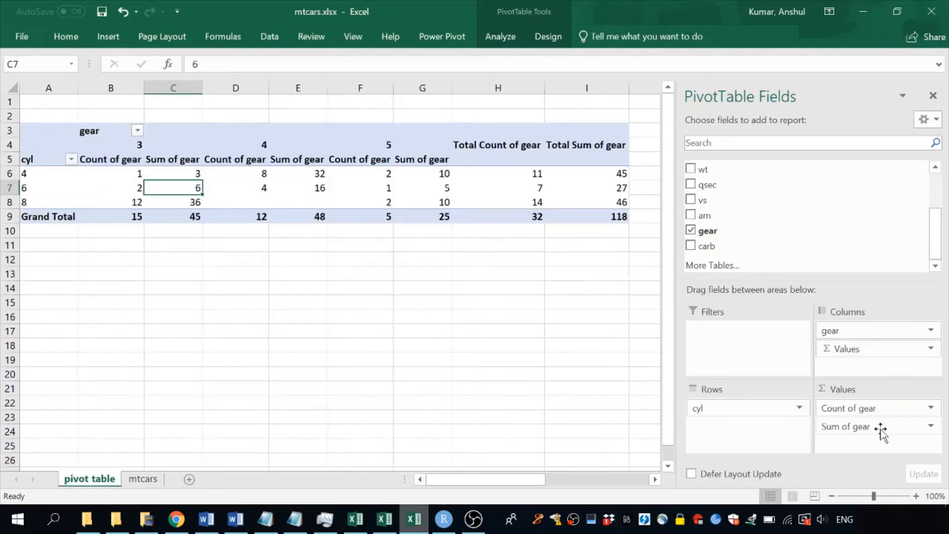
{"action": "left_click", "coordinate": [931, 427]}
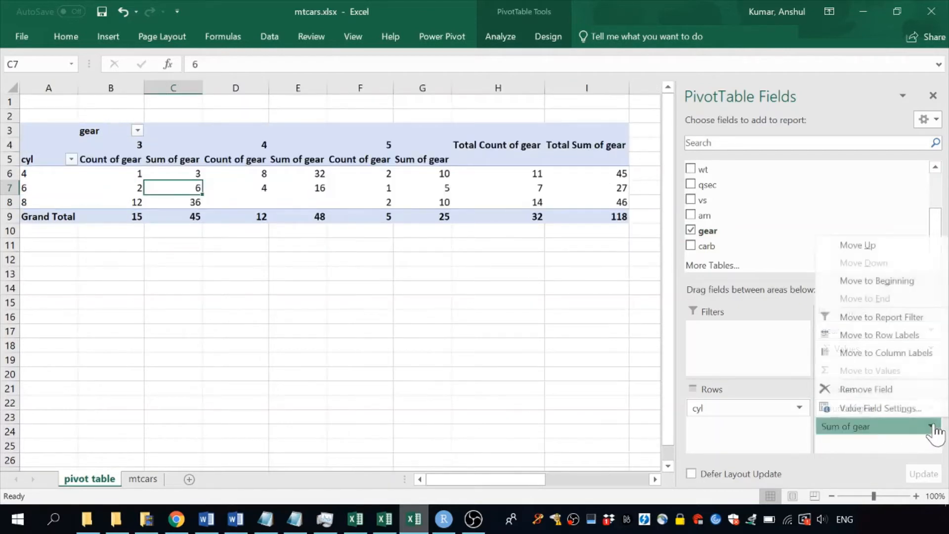
{"action": "left_click", "coordinate": [899, 408]}
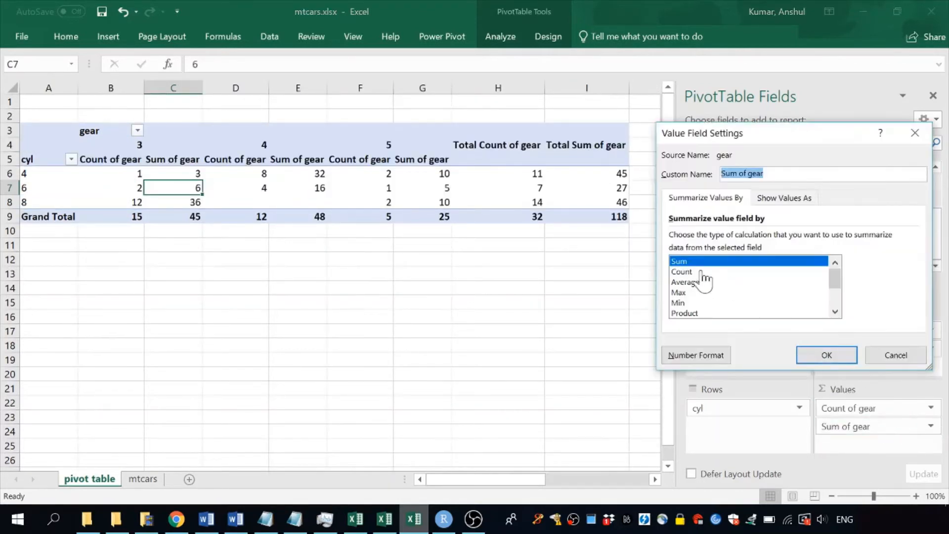
{"action": "left_click", "coordinate": [701, 272]}
{"action": "left_click", "coordinate": [805, 199]}
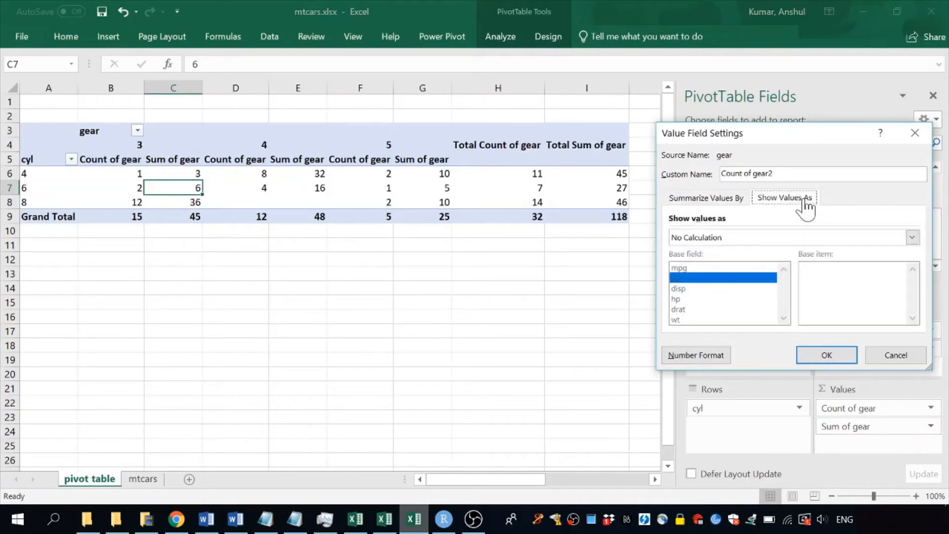
{"action": "left_click", "coordinate": [912, 237]}
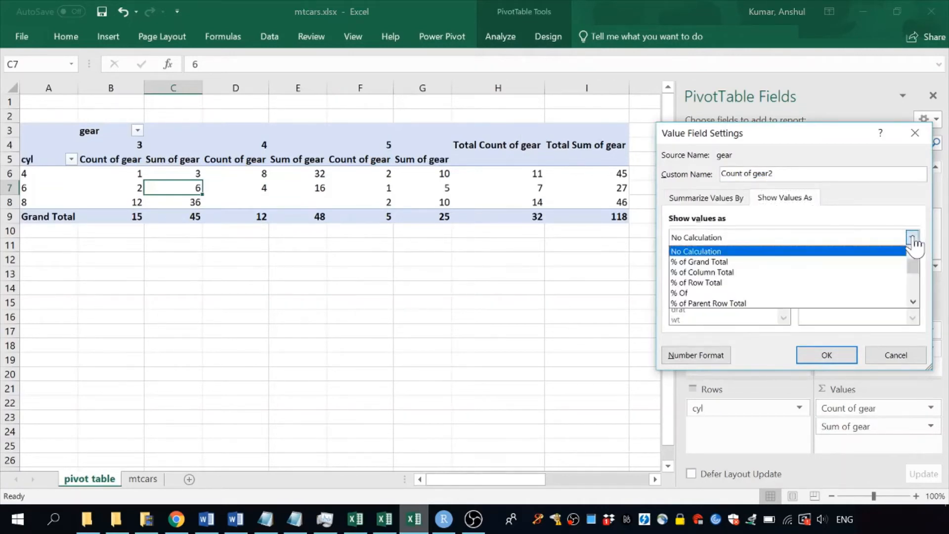
{"action": "left_click", "coordinate": [788, 272]}
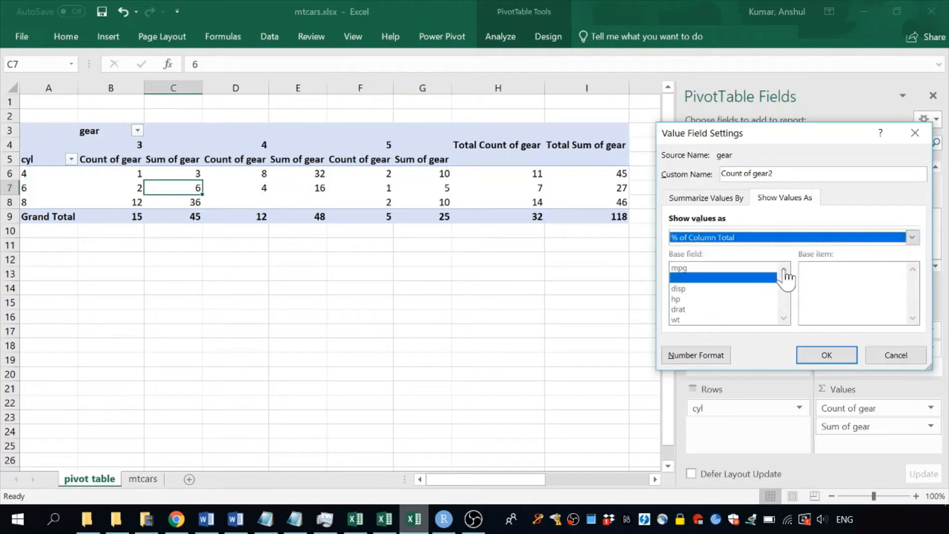
{"action": "left_click", "coordinate": [826, 359]}
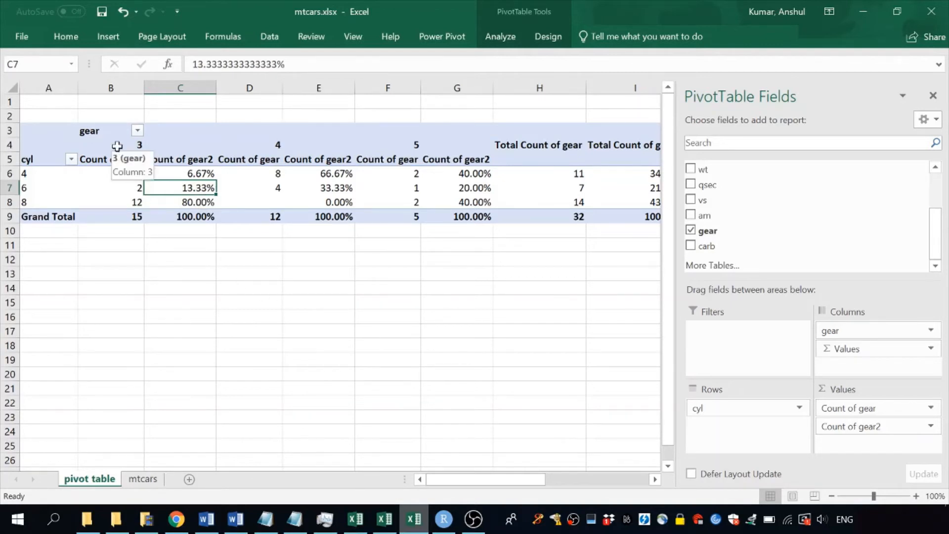
Examine the counts and column percentages of each cylinder group under gears 3, 4 and 5.
{"action": "left_click_drag", "start_coordinate": [117, 146], "coordinate": [167, 204]}
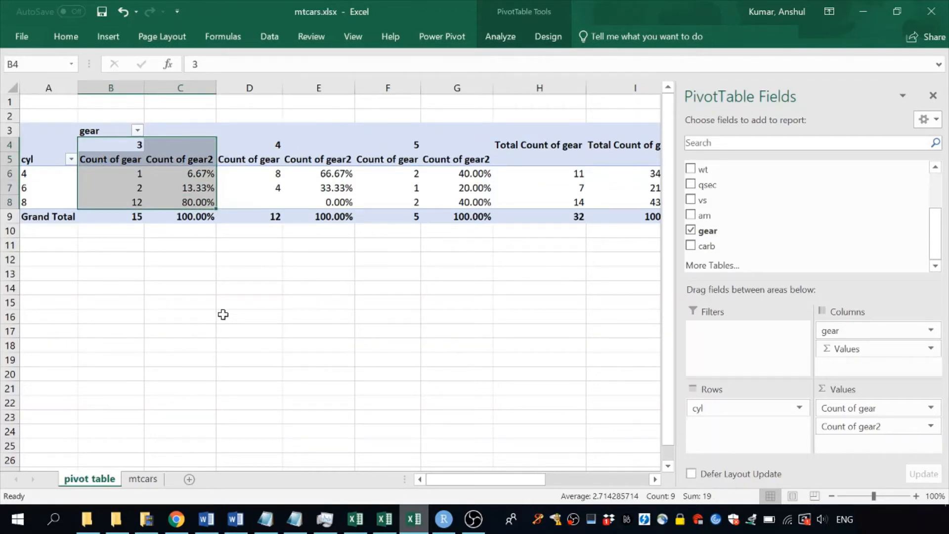
{"action": "left_click_drag", "start_coordinate": [263, 144], "coordinate": [323, 204]}
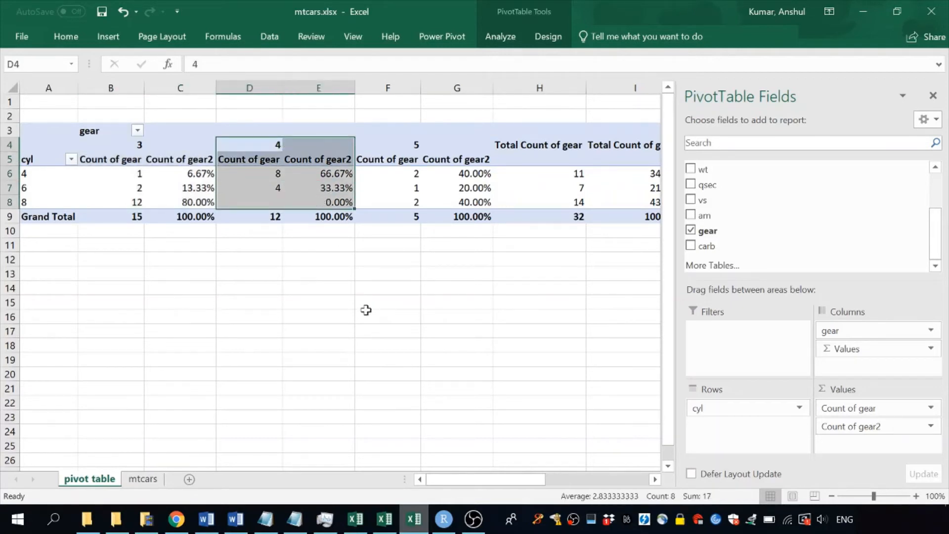
{"action": "left_click", "coordinate": [388, 144]}
{"action": "left_click_drag", "start_coordinate": [427, 142], "coordinate": [454, 202]}
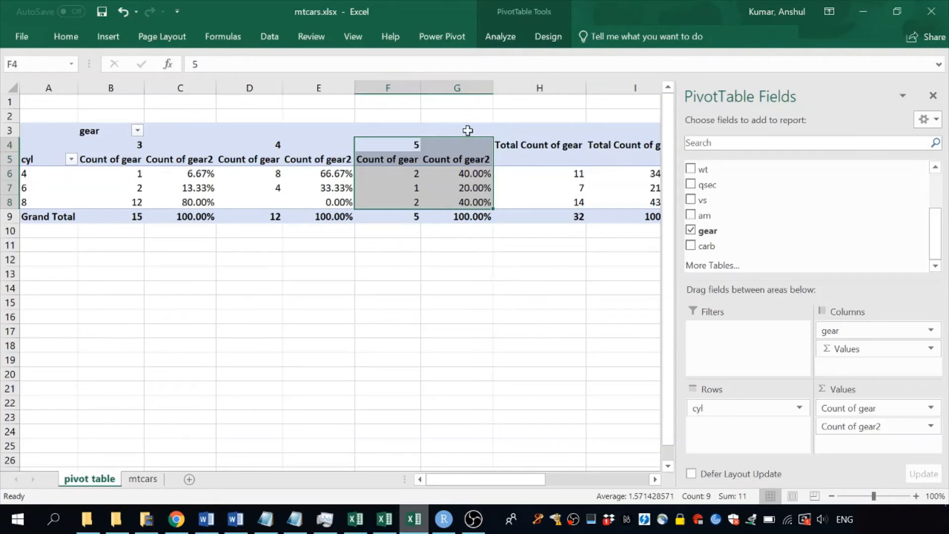
{"action": "left_click", "coordinate": [461, 82]}
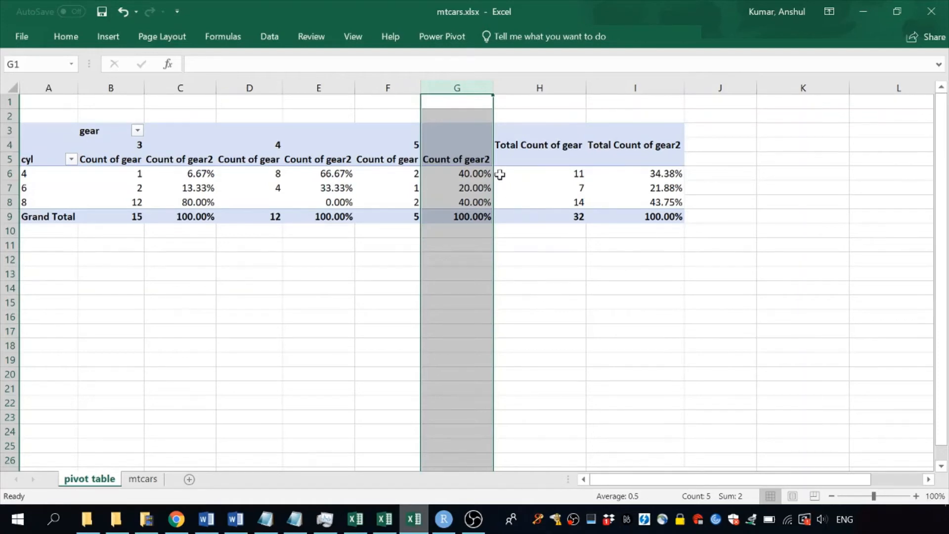
{"action": "mouse_move", "coordinate": [500, 174]}
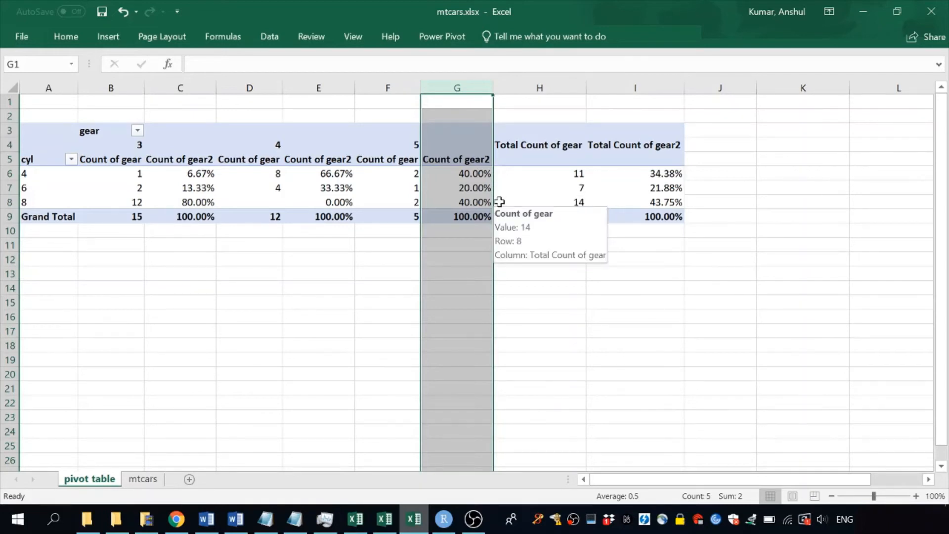
{"action": "left_click", "coordinate": [373, 282]}
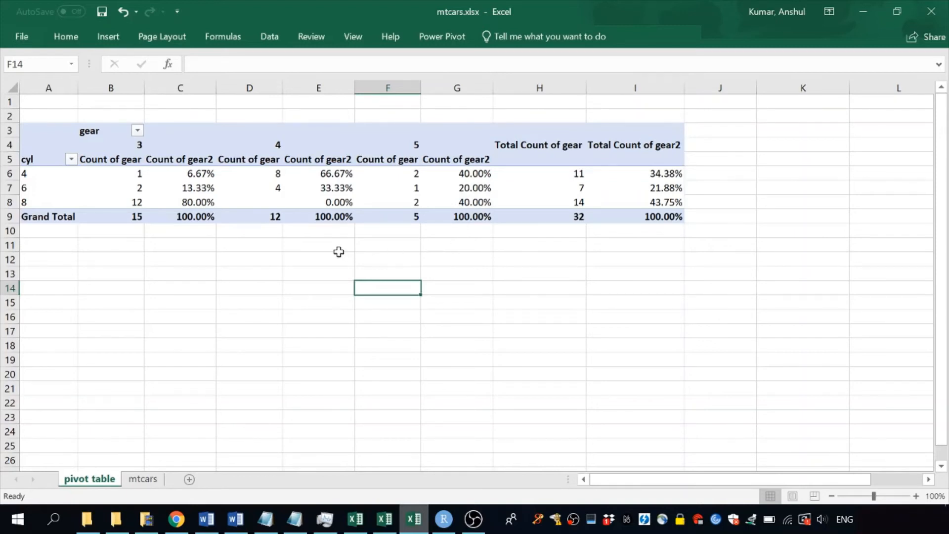
Remove the Count of gear2 column-percentage field and add gear again as a second value field.
{"action": "left_click", "coordinate": [465, 200]}
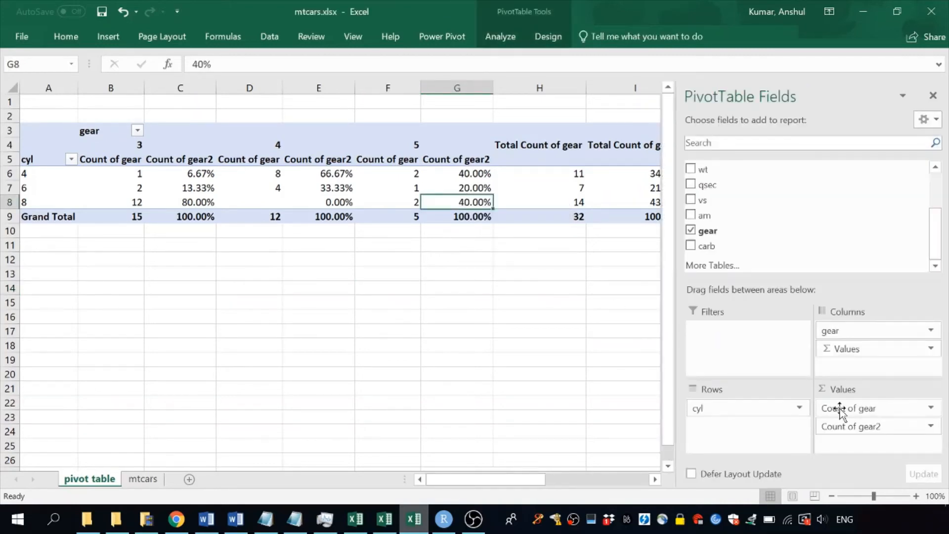
{"action": "left_click", "coordinate": [931, 427]}
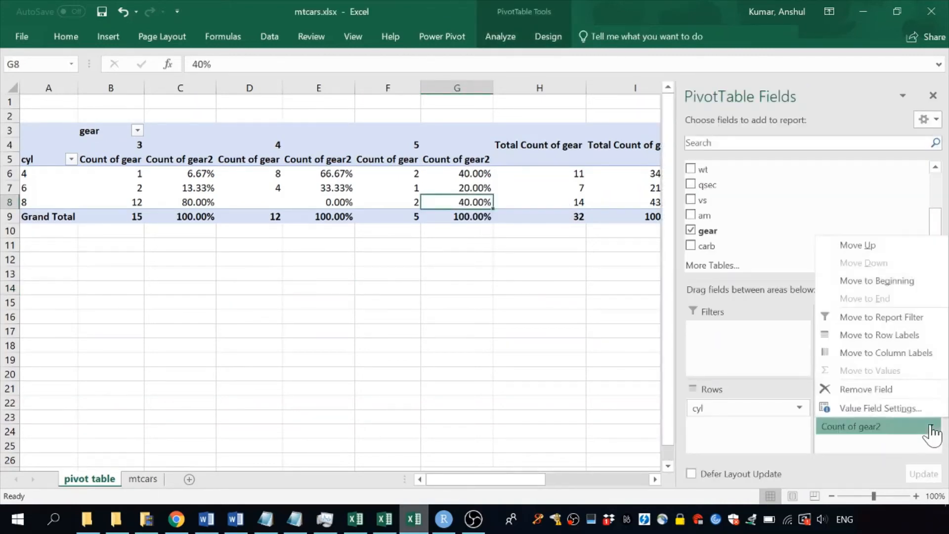
{"action": "left_click", "coordinate": [892, 391]}
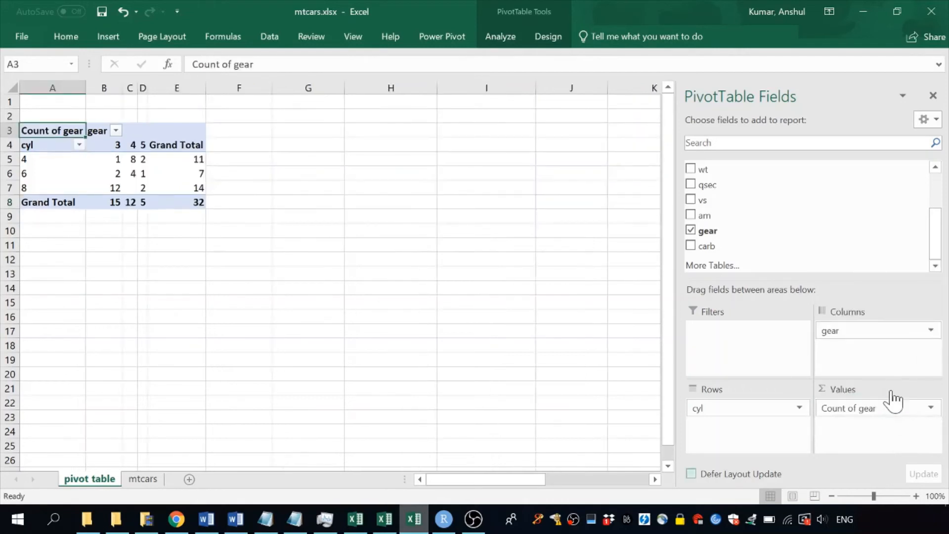
{"action": "left_click_drag", "start_coordinate": [742, 235], "coordinate": [864, 424]}
Summarize the second gear value field by Count and show its values as % of Row Total.
{"action": "left_click", "coordinate": [932, 426]}
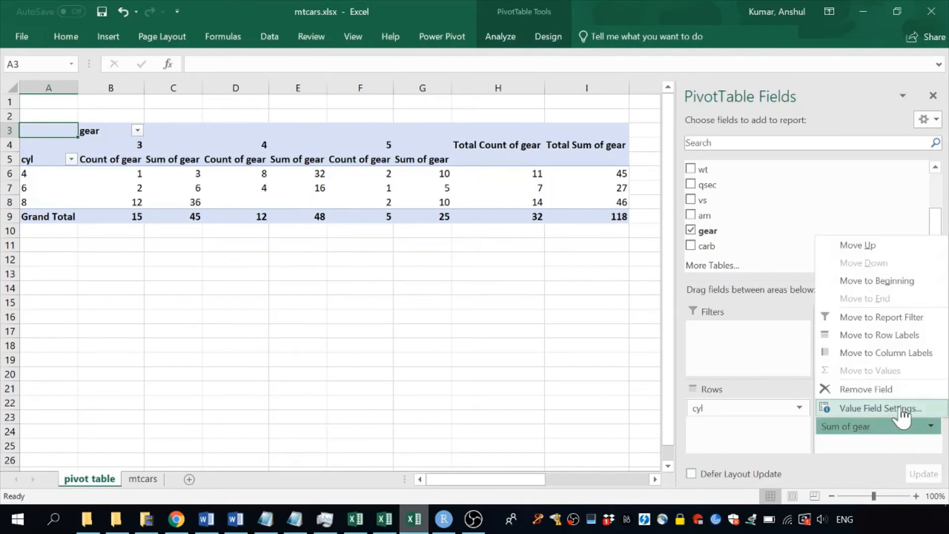
{"action": "left_click", "coordinate": [903, 411]}
{"action": "left_click", "coordinate": [712, 273]}
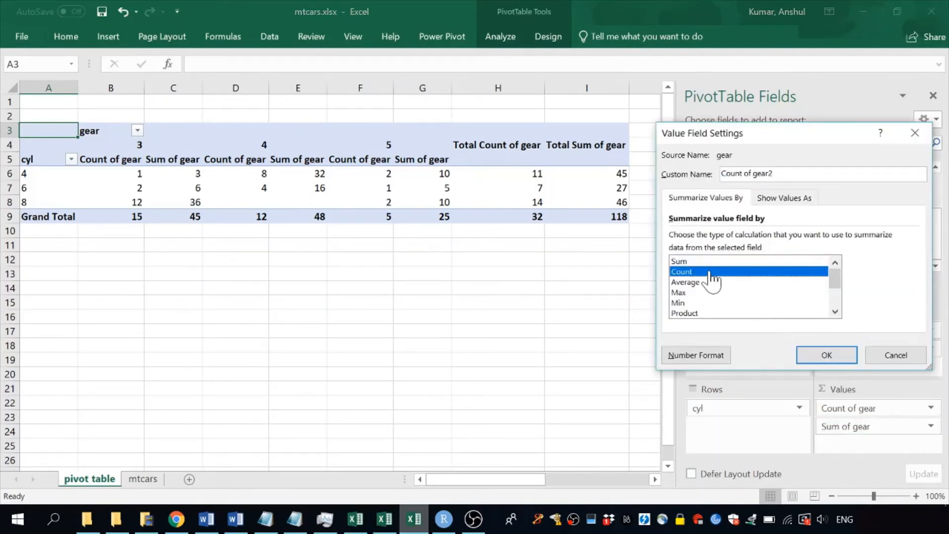
{"action": "left_click", "coordinate": [785, 198]}
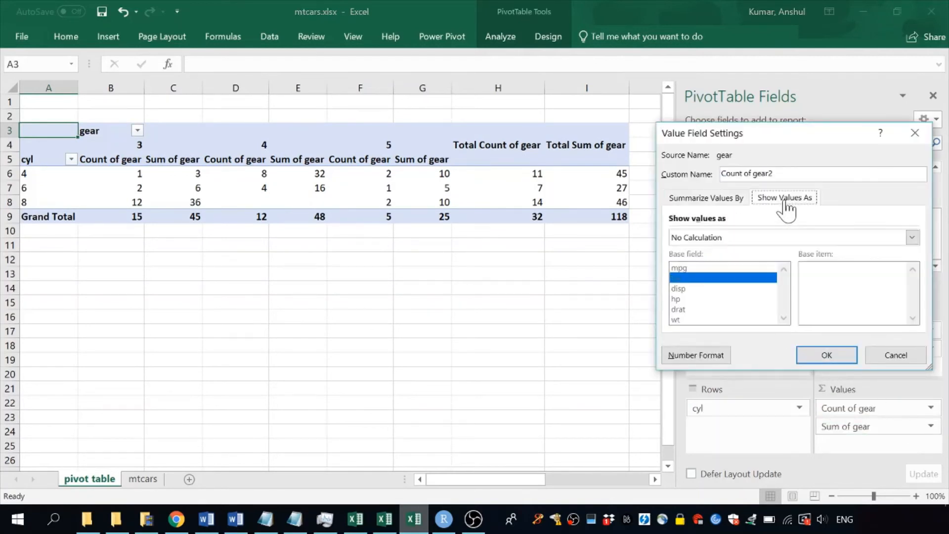
{"action": "left_click", "coordinate": [912, 237]}
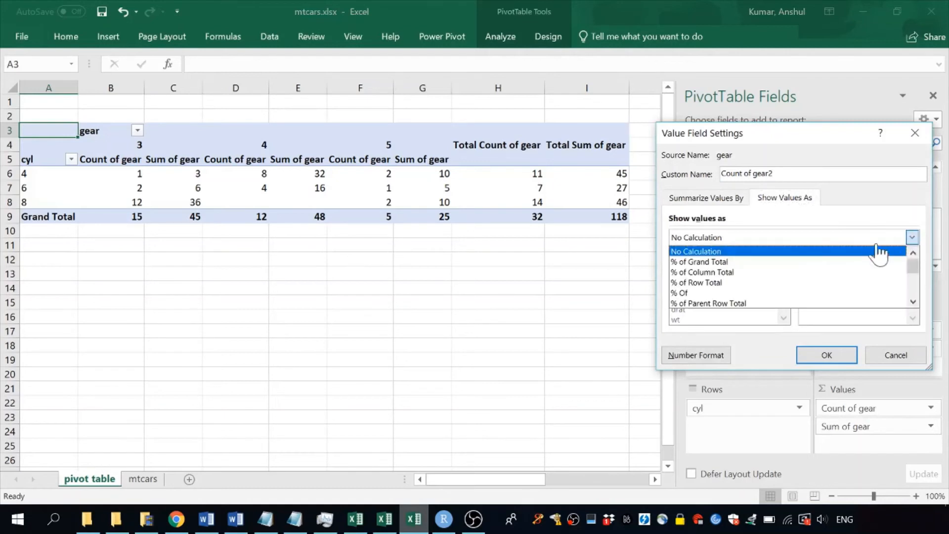
{"action": "left_click", "coordinate": [761, 284]}
{"action": "left_click", "coordinate": [827, 355]}
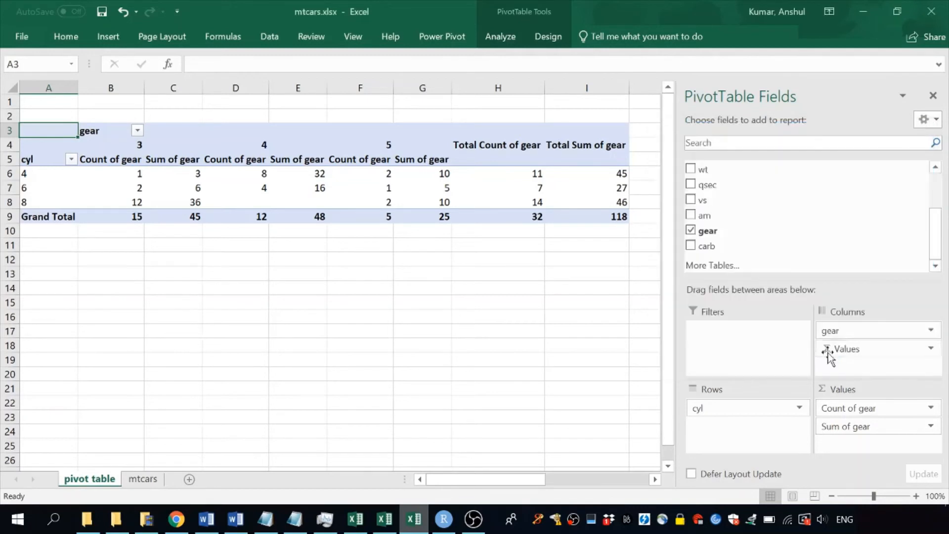
Examine the row percentages under gears 3, 4 and 5 and across the 8-cylinder row.
{"action": "left_click", "coordinate": [517, 247]}
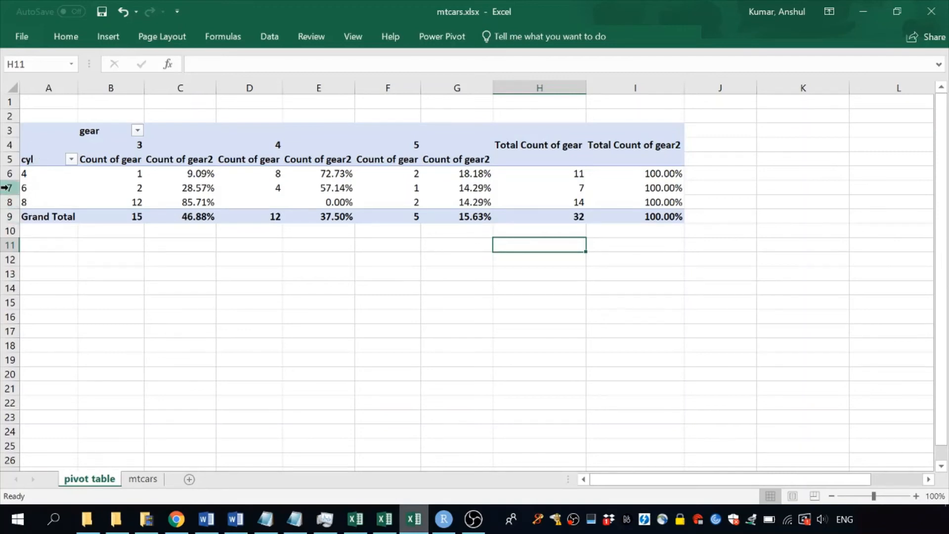
{"action": "mouse_move", "coordinate": [102, 192]}
{"action": "left_click_drag", "start_coordinate": [113, 145], "coordinate": [182, 204]}
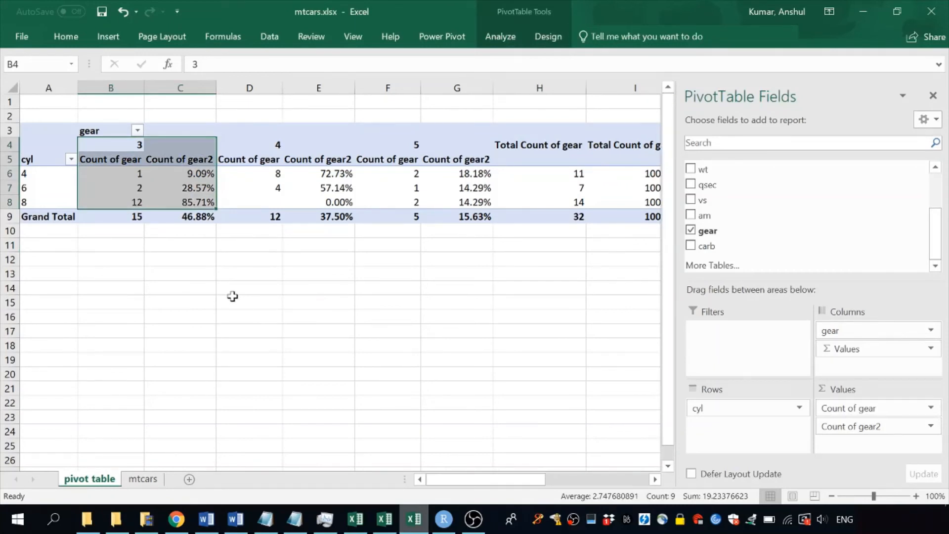
{"action": "left_click_drag", "start_coordinate": [262, 145], "coordinate": [306, 198]}
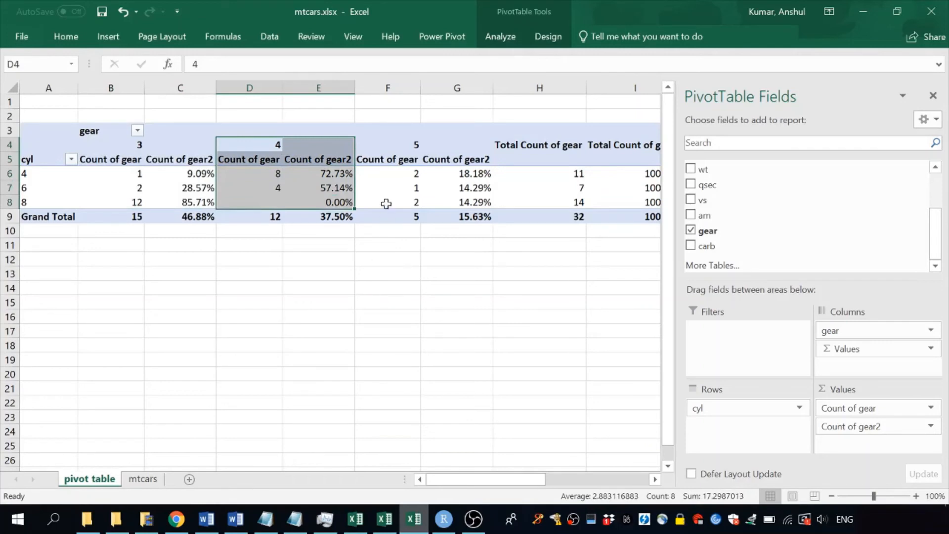
{"action": "left_click_drag", "start_coordinate": [385, 143], "coordinate": [440, 197]}
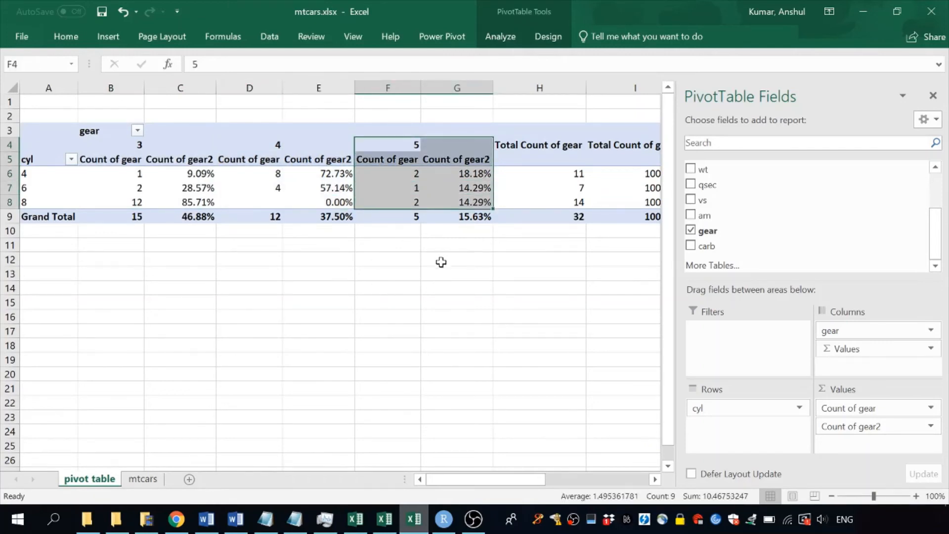
{"action": "left_click", "coordinate": [127, 258]}
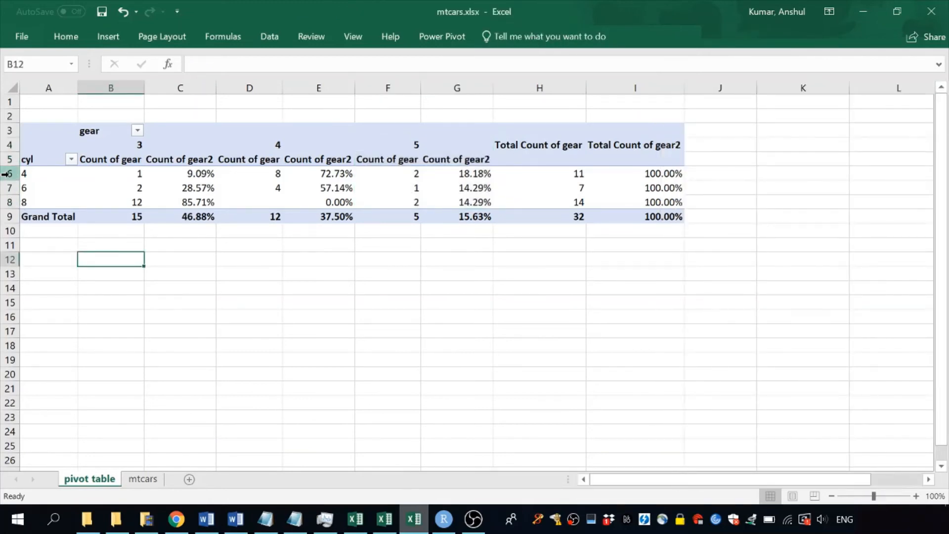
{"action": "left_click", "coordinate": [4, 203]}
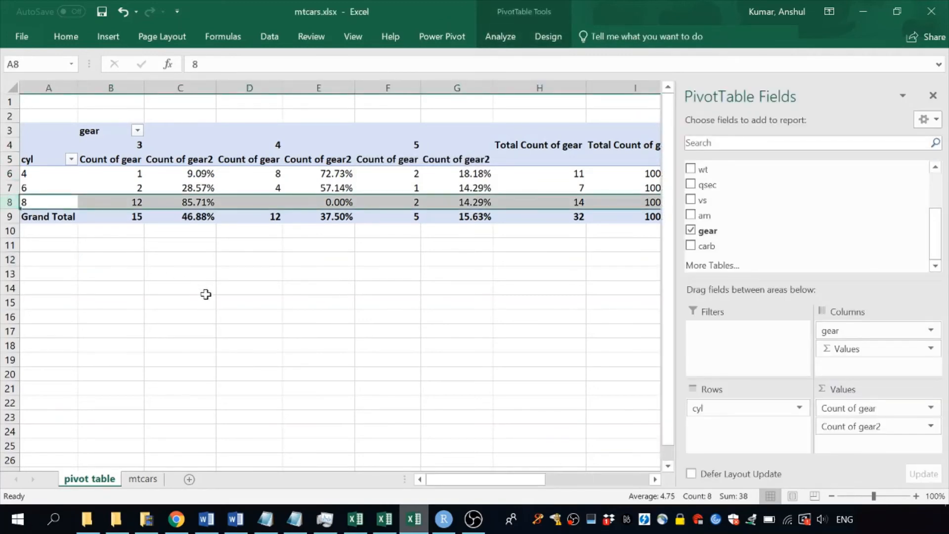
Add gear to the PivotTable again as a third value field beneath Count of gear2.
{"action": "left_click_drag", "start_coordinate": [678, 280], "coordinate": [804, 280]}
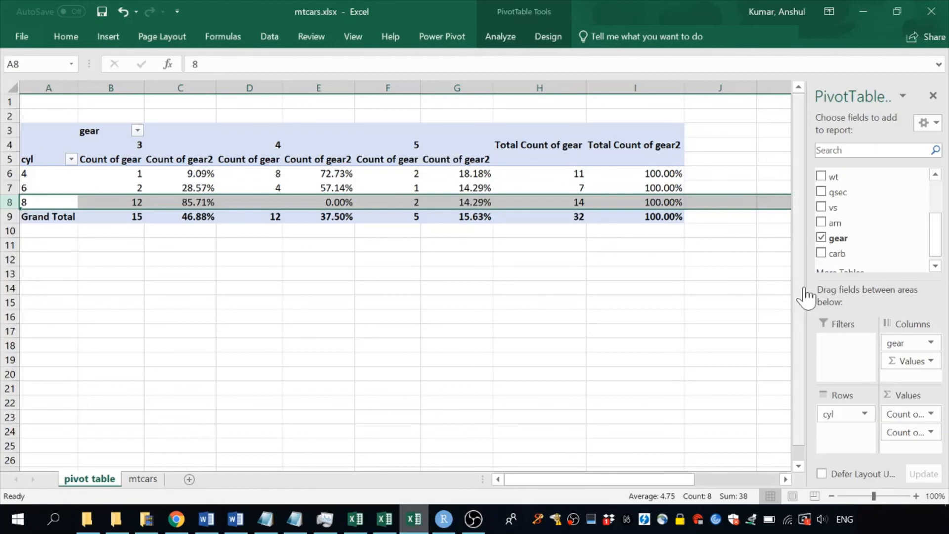
{"action": "left_click_drag", "start_coordinate": [807, 287], "coordinate": [653, 294]}
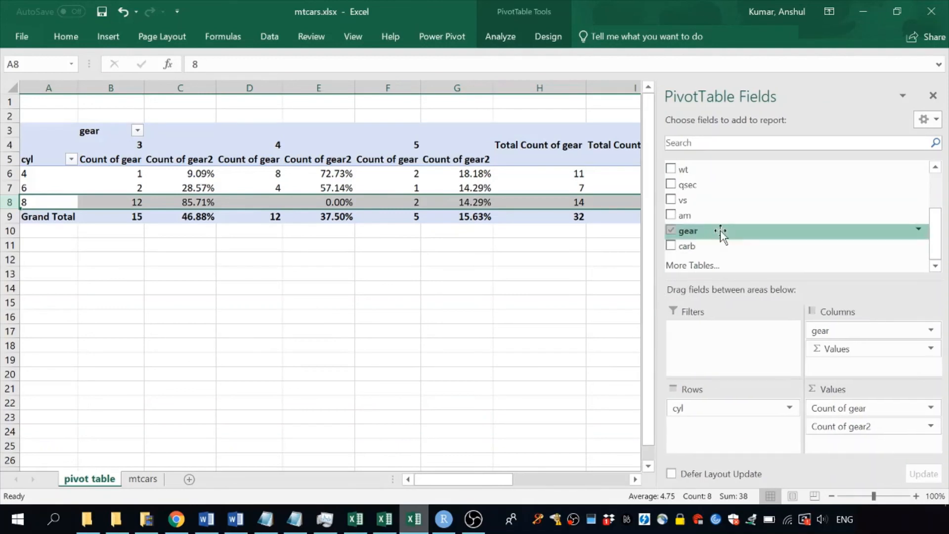
{"action": "left_click_drag", "start_coordinate": [720, 232], "coordinate": [852, 445]}
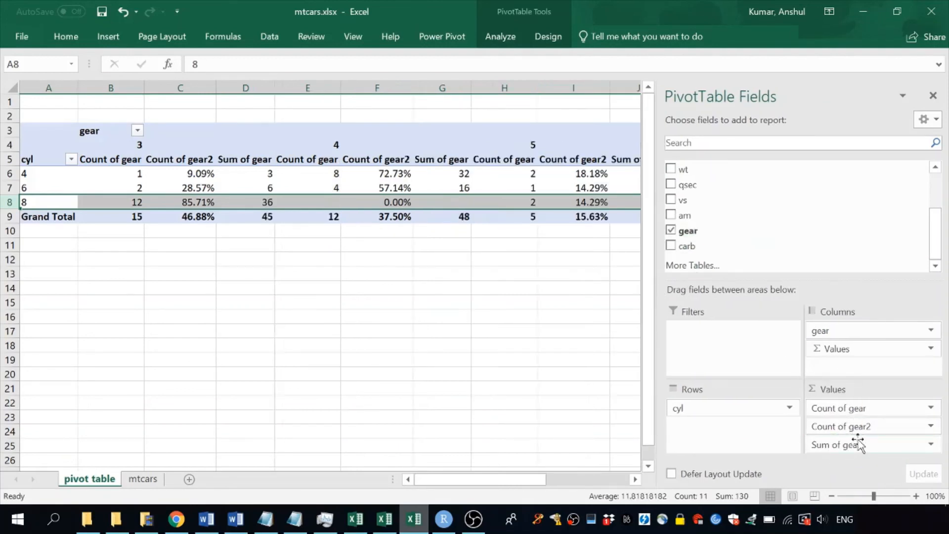
Summarize the third gear value field by Count and show its values as % of Column Total.
{"action": "left_click", "coordinate": [931, 444]}
{"action": "left_click", "coordinate": [907, 428]}
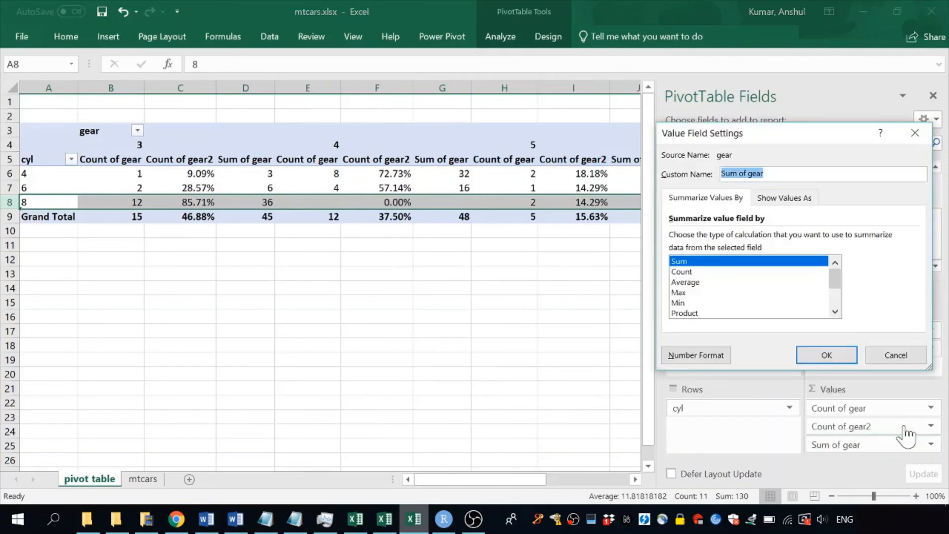
{"action": "left_click", "coordinate": [740, 271]}
{"action": "left_click", "coordinate": [781, 202]}
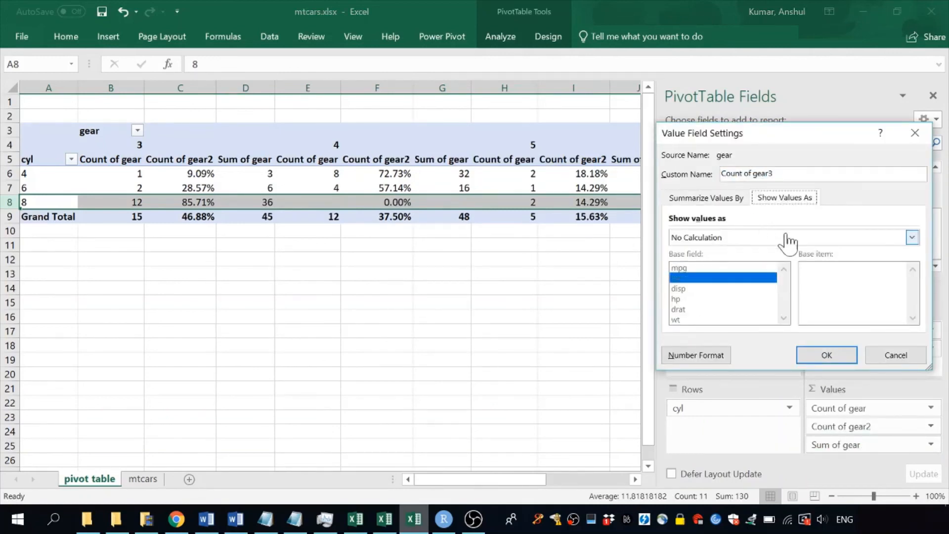
{"action": "left_click", "coordinate": [912, 238]}
{"action": "left_click", "coordinate": [774, 273]}
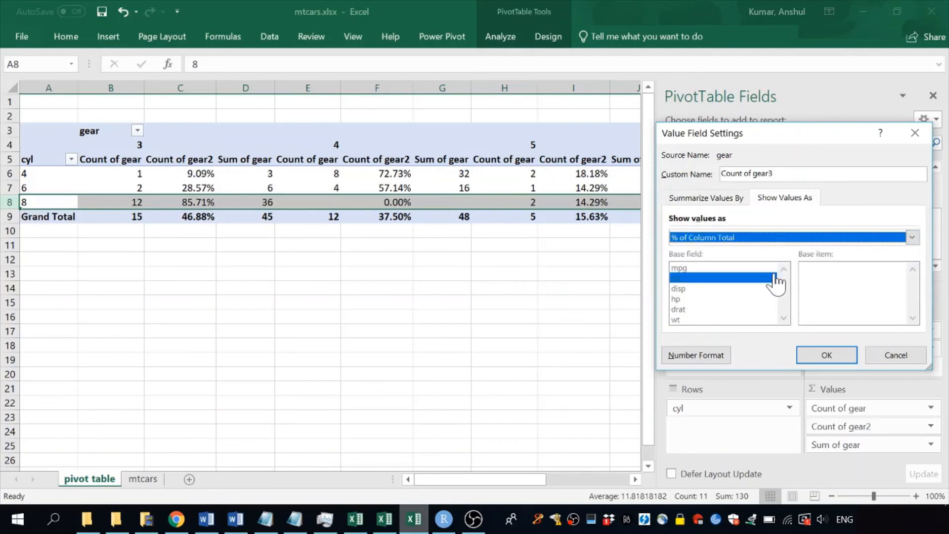
{"action": "left_click", "coordinate": [842, 360]}
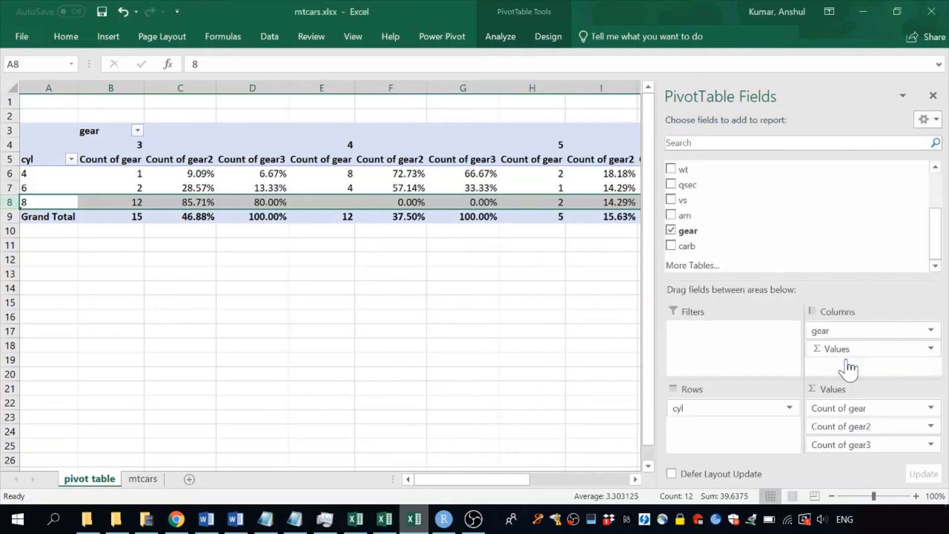
Examine the counts, row percentages and column percentages across the table, selecting the gear 3 block B4:D8.
{"action": "left_click", "coordinate": [576, 328]}
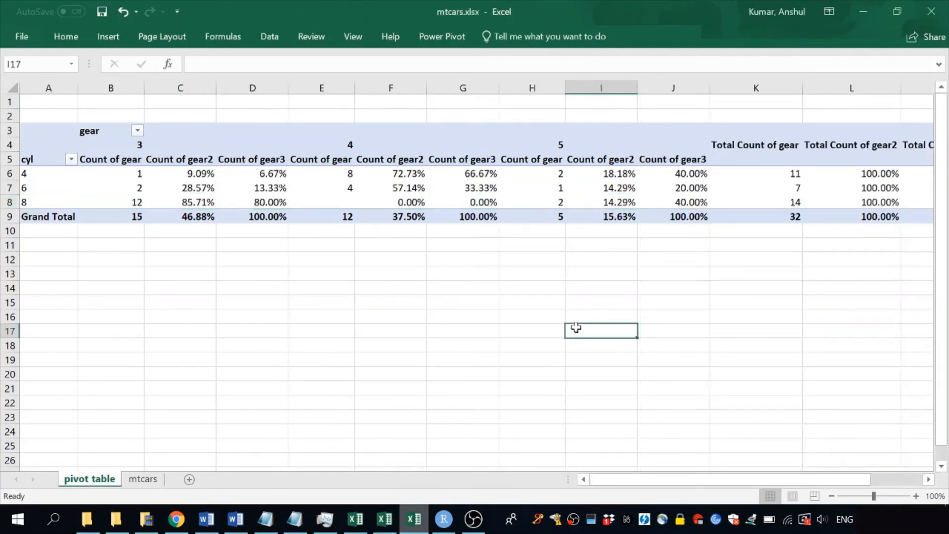
{"action": "scroll", "coordinate": [576, 328], "scroll_direction": "right", "scroll_amount": 2}
{"action": "scroll", "coordinate": [576, 328], "scroll_direction": "left", "scroll_amount": 2}
{"action": "left_click_drag", "start_coordinate": [104, 148], "coordinate": [233, 201]}
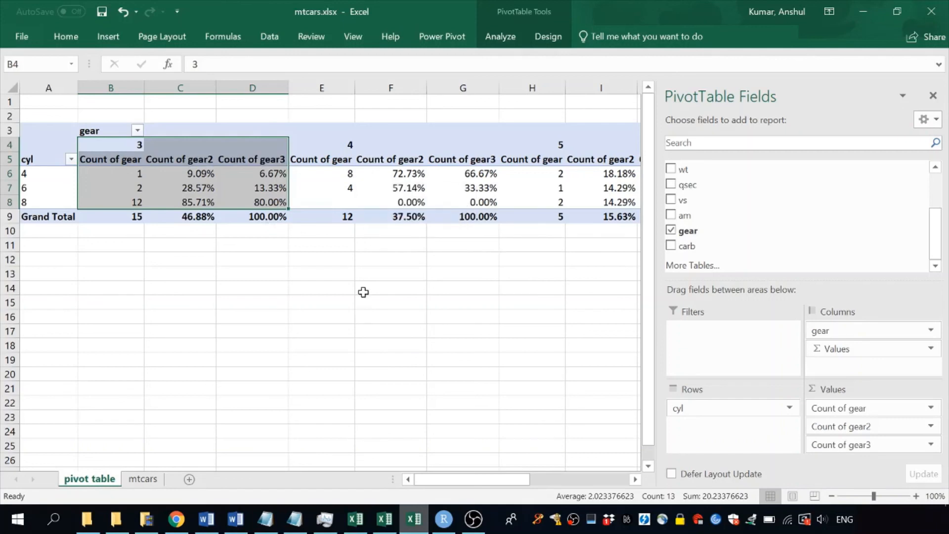
{"action": "right_click", "coordinate": [573, 519]}
{"action": "left_click", "coordinate": [609, 476]}
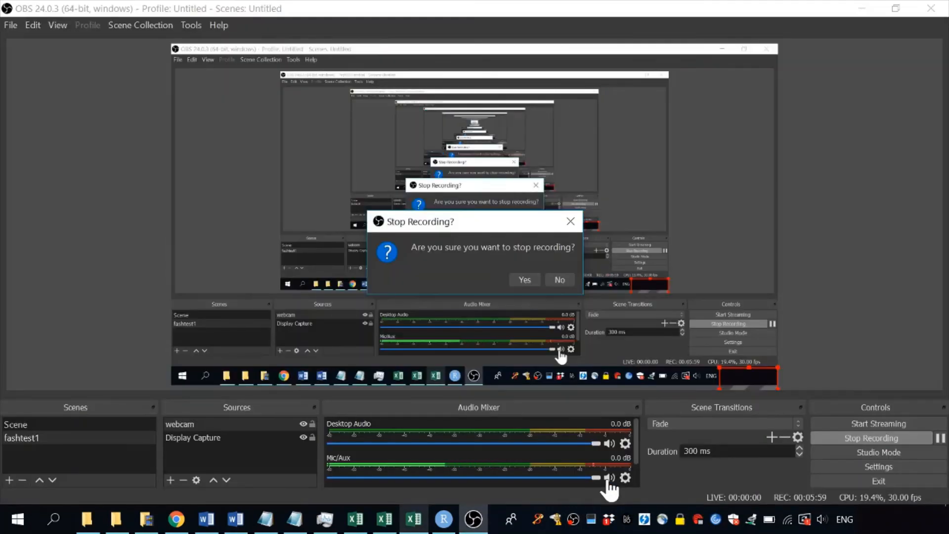